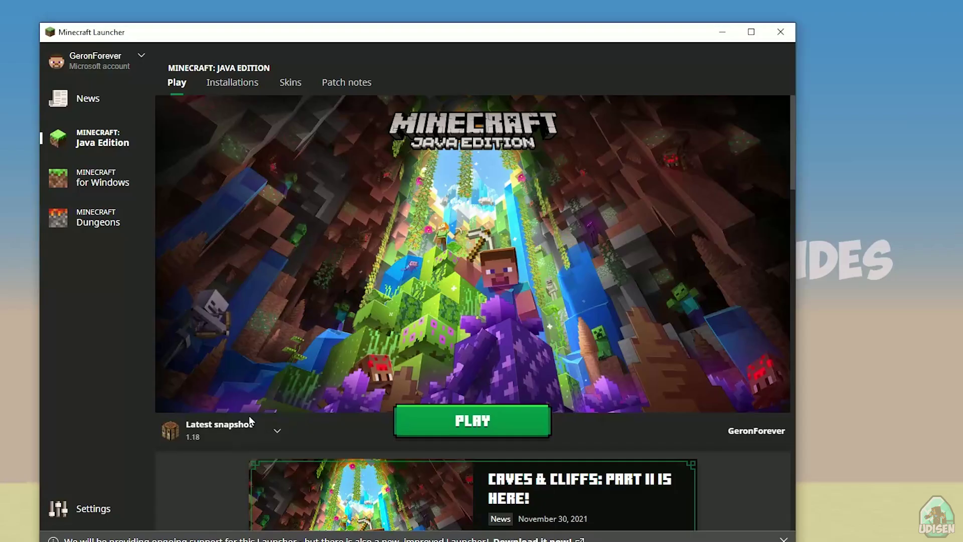
# From the Installations list, open the edit dialog of the UDISEN.COM installation (currently release 1.15.2)
pyautogui.click(222, 89)
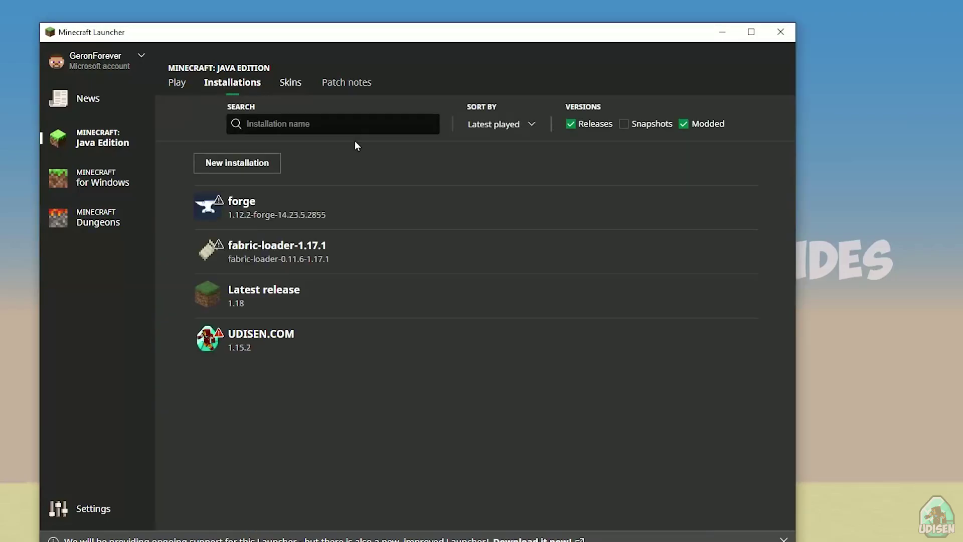
pyautogui.moveTo(286, 344)
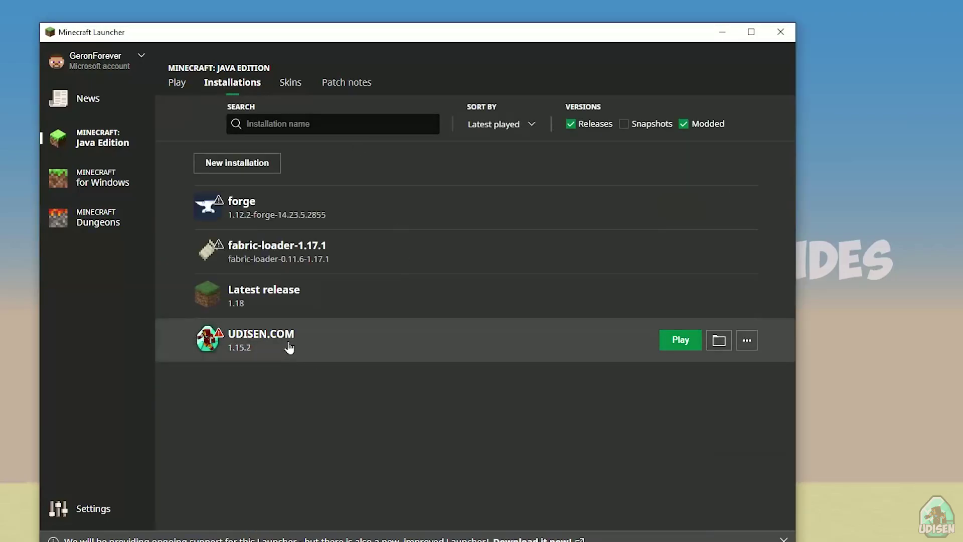
pyautogui.click(329, 345)
# Set the Version to release 1.18, after briefly trying 1.16.5-forge-36.2.8, and save the installation
pyautogui.click(387, 221)
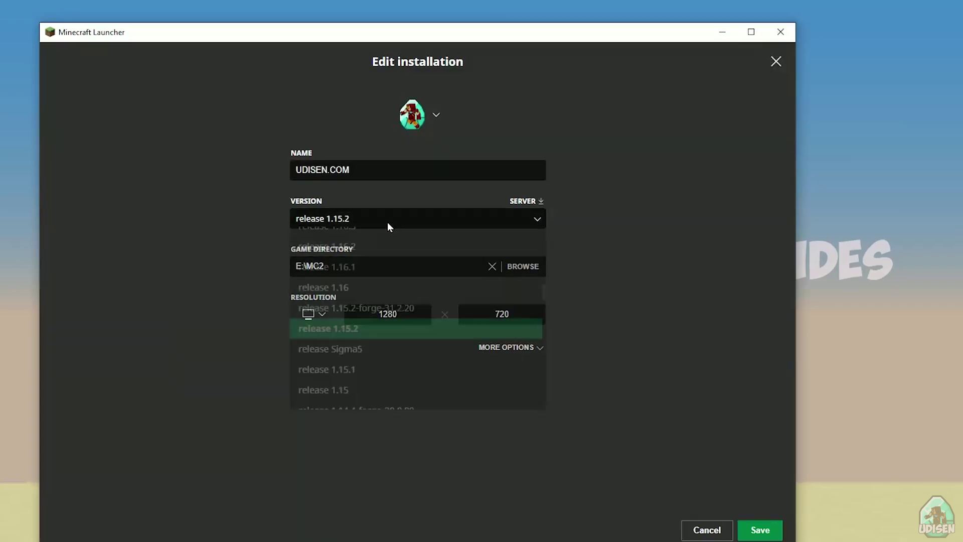
pyautogui.scroll(10, 377, 329)
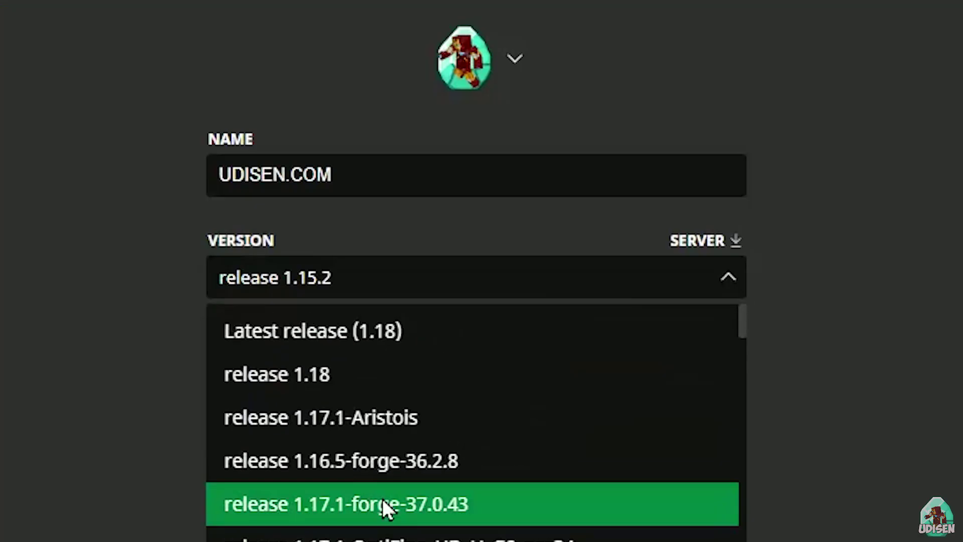
pyautogui.click(350, 383)
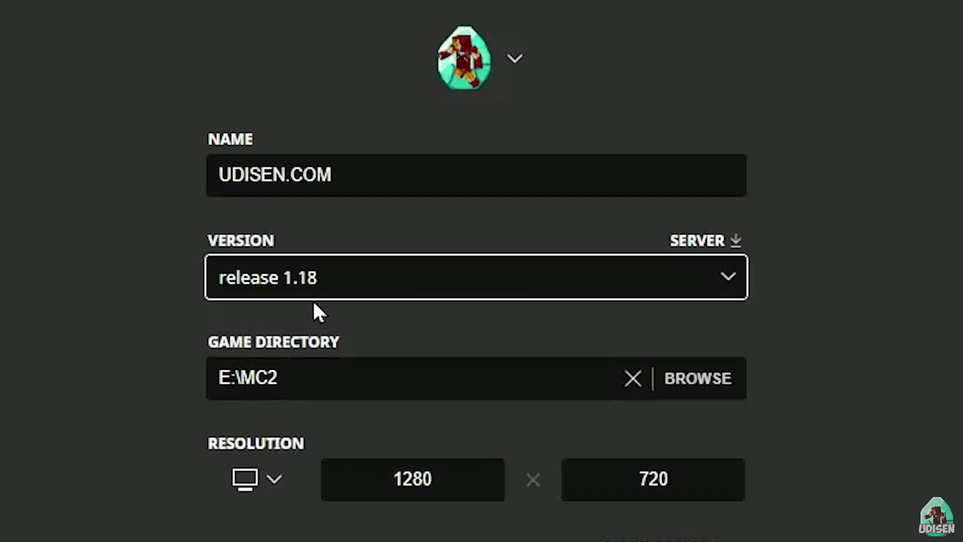
pyautogui.click(339, 292)
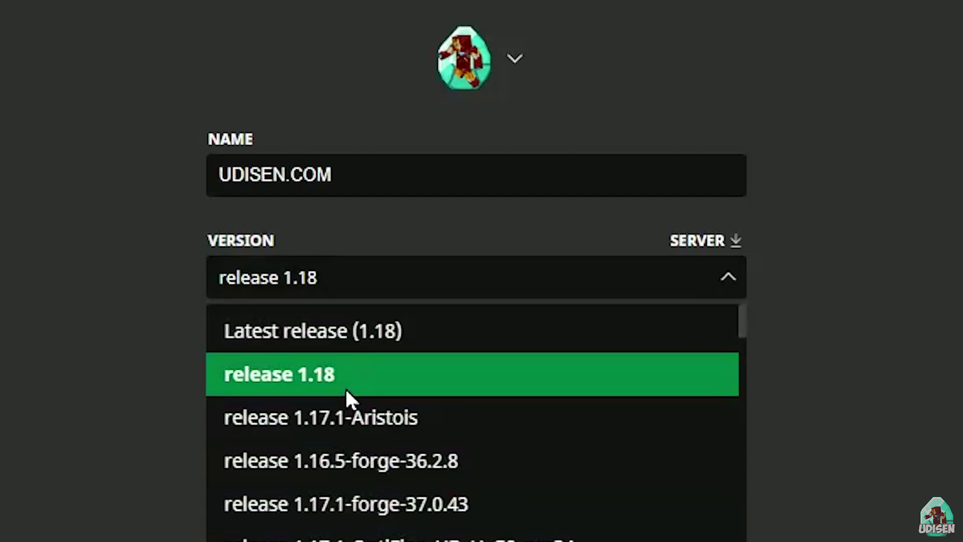
pyautogui.click(345, 389)
pyautogui.click(306, 278)
pyautogui.click(319, 472)
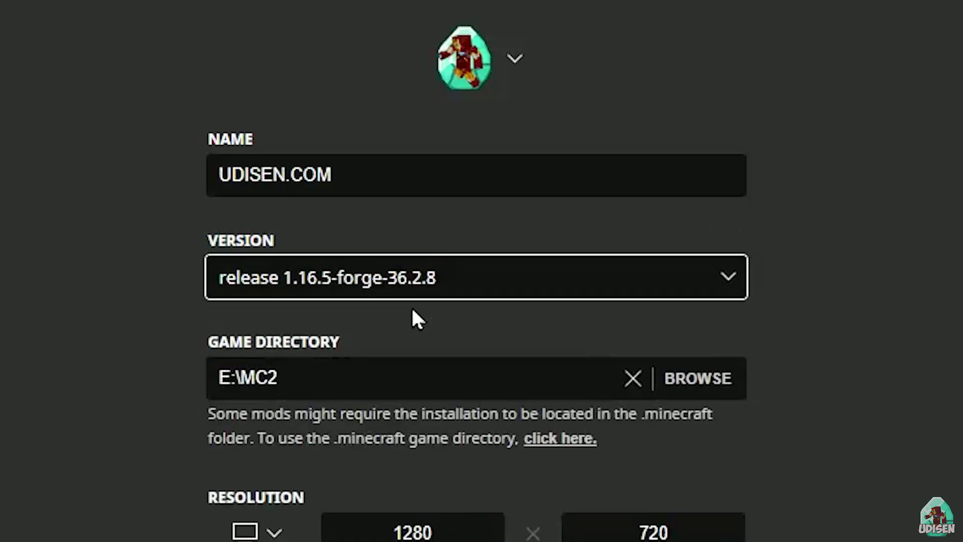
pyautogui.click(408, 282)
pyautogui.click(463, 365)
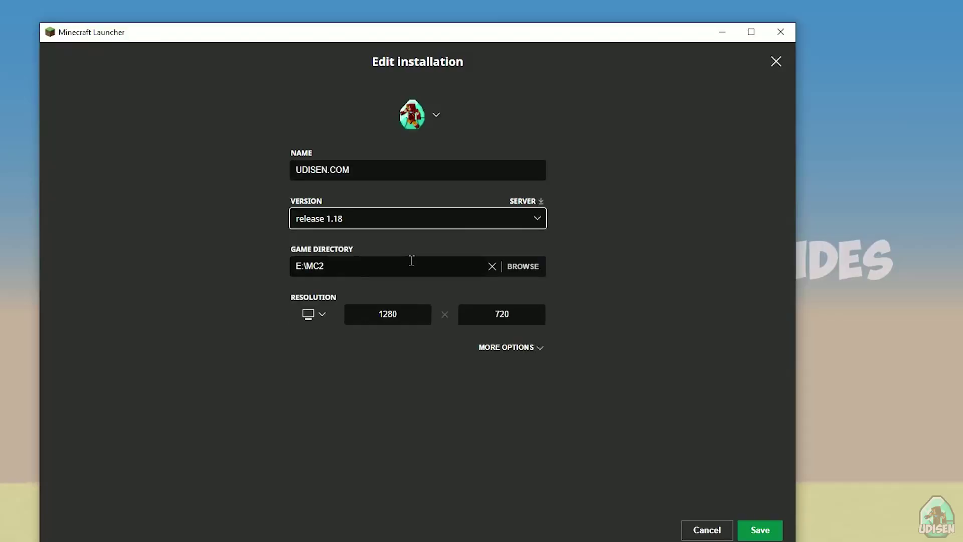
pyautogui.click(379, 221)
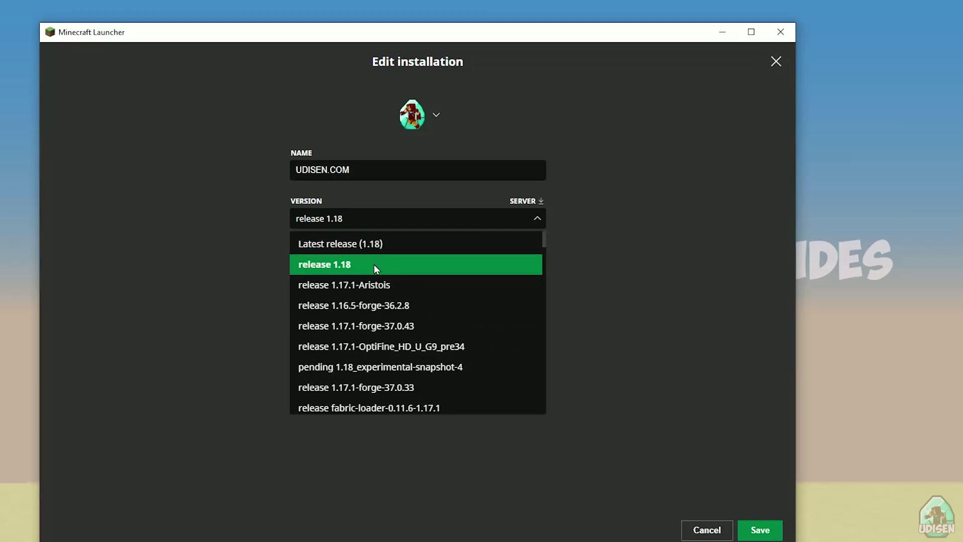
pyautogui.click(344, 264)
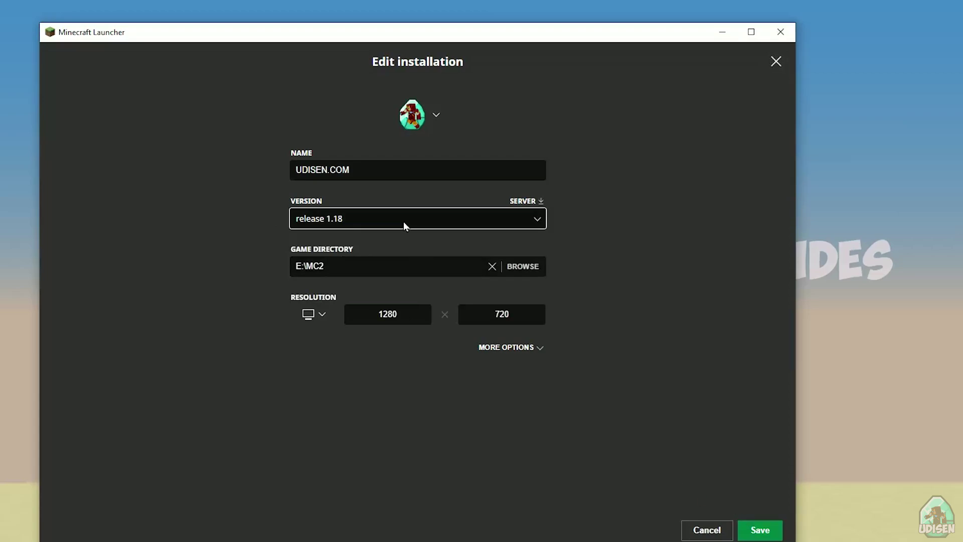
pyautogui.click(760, 530)
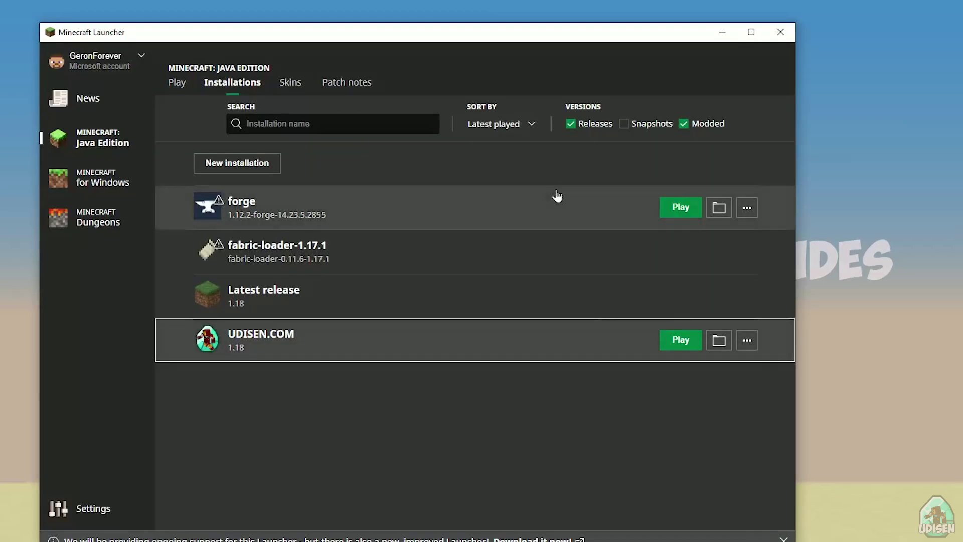
# Launch the UDISEN.COM installation to the Minecraft 1.18 title screen, then close the game window
pyautogui.click(681, 341)
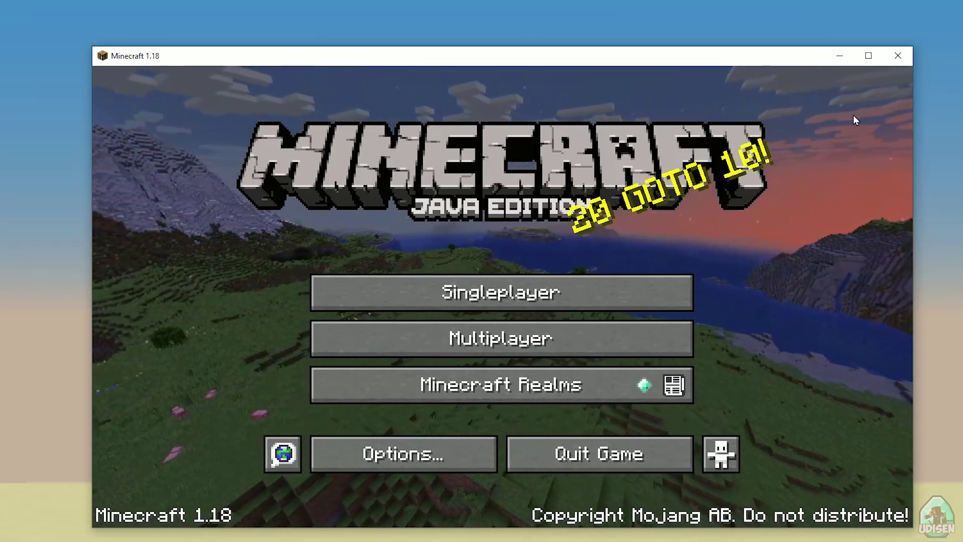
pyautogui.click(895, 59)
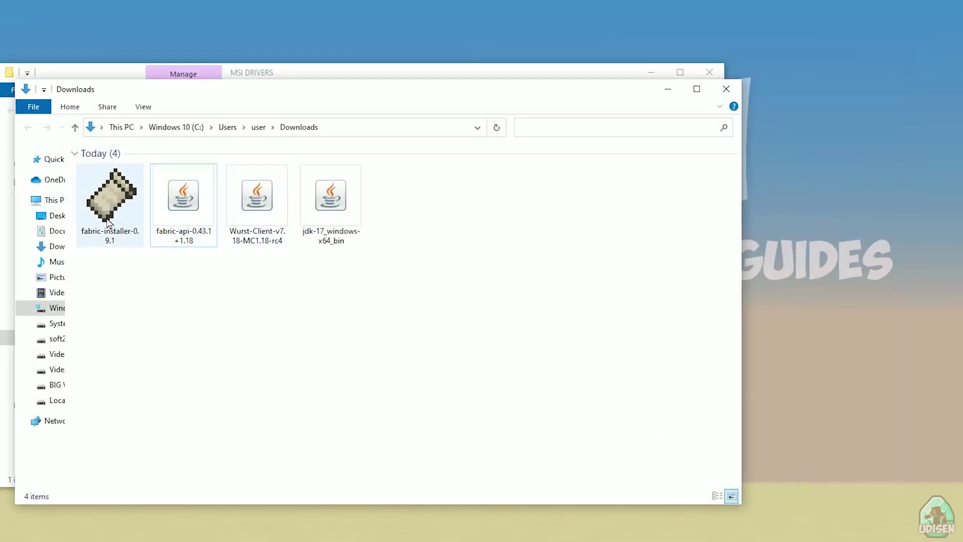
# Delete the jdk-17_windows-x64_bin file from Downloads
pyautogui.click(110, 223)
pyautogui.click(341, 196)
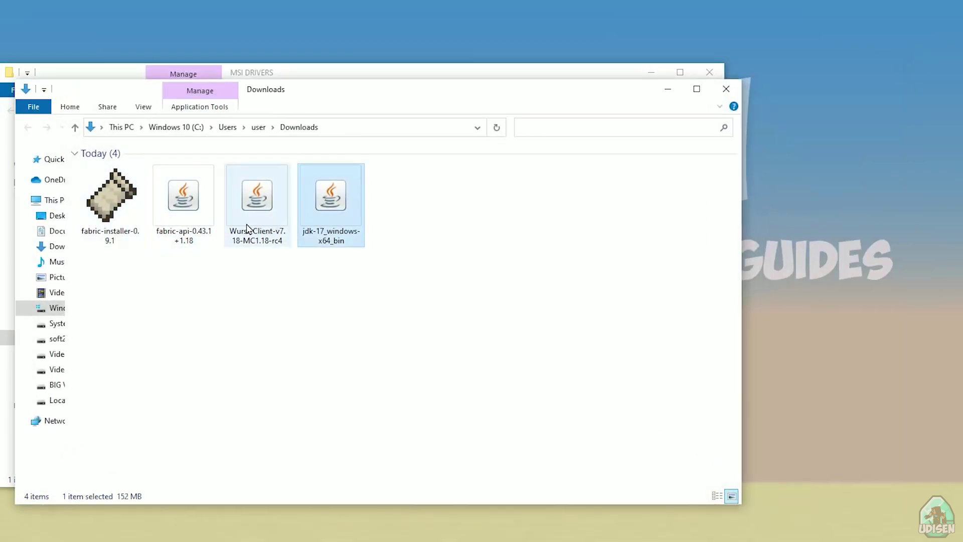
pyautogui.press('Delete')
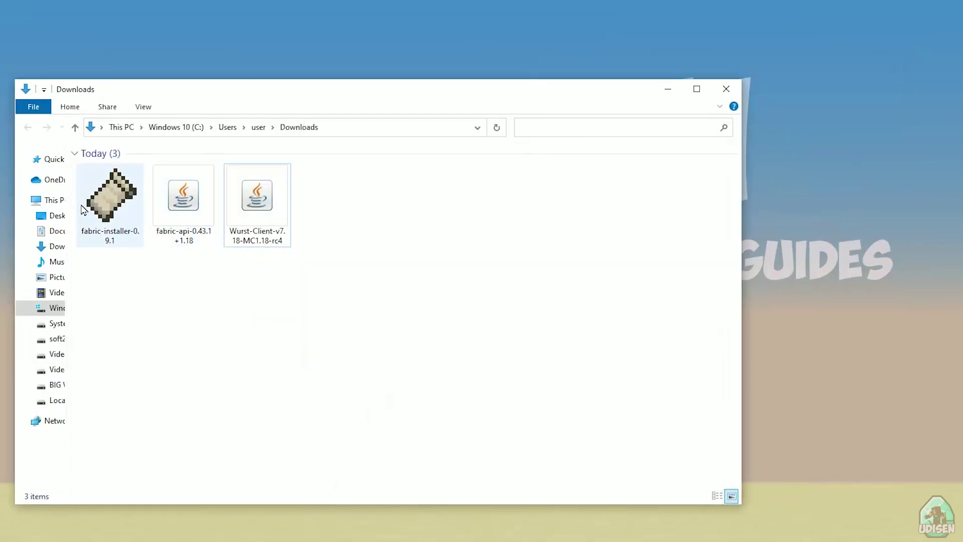
# Run the fabric-installer-0.9.1 file from Downloads
pyautogui.click(102, 236)
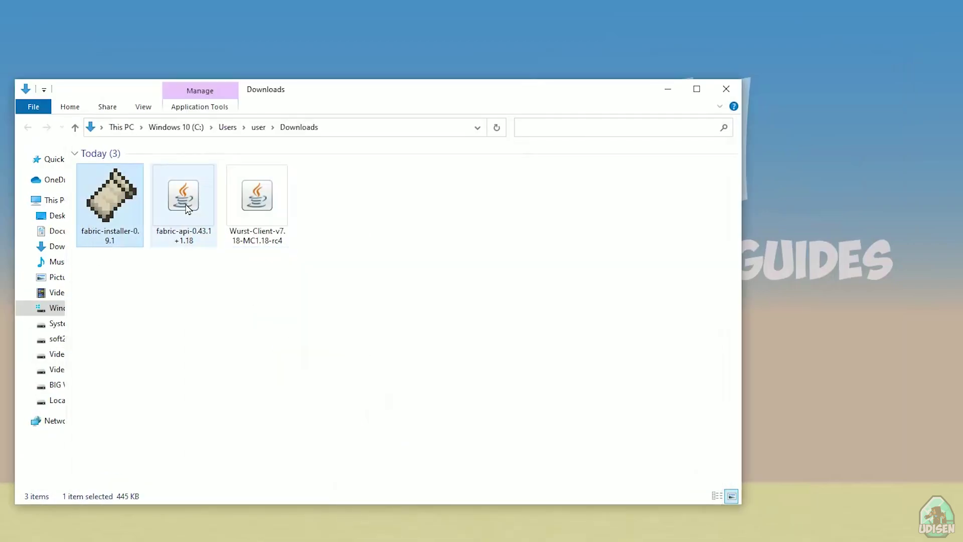
pyautogui.click(178, 221)
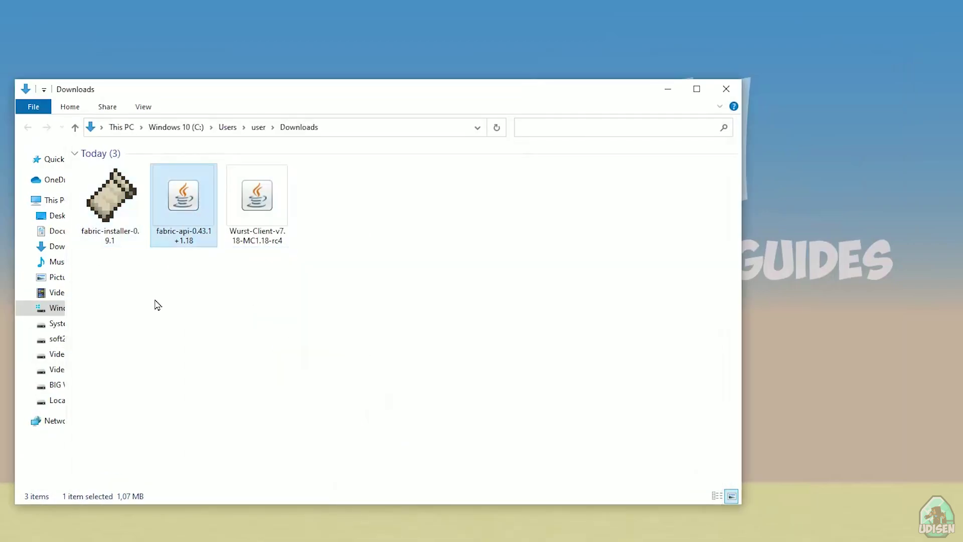
pyautogui.click(260, 213)
pyautogui.moveTo(275, 92); pyautogui.dragTo(421, 41)
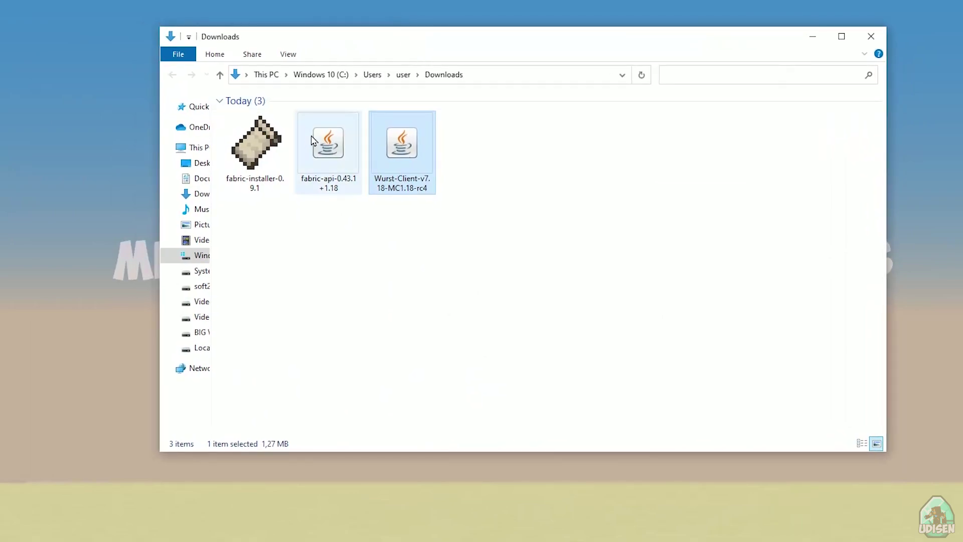
pyautogui.doubleClick(263, 161)
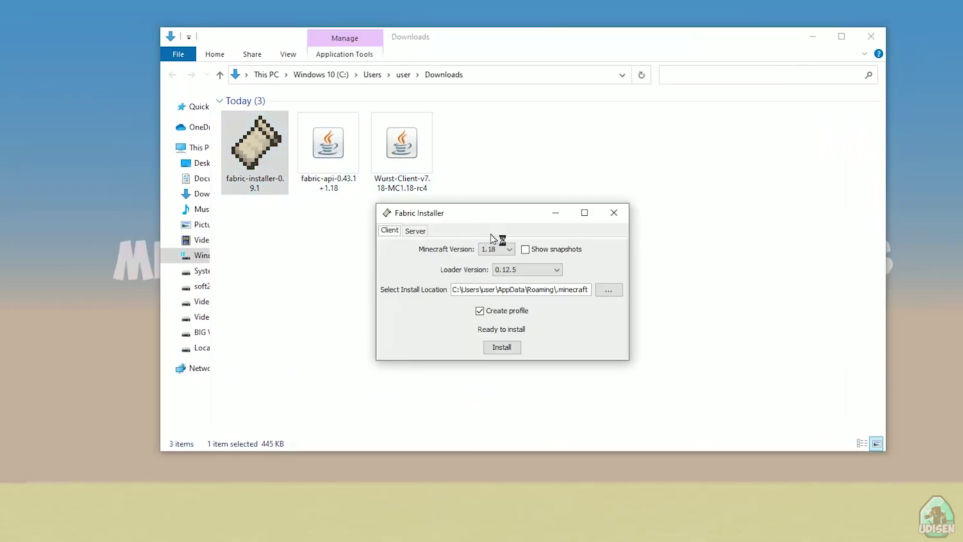
# On the Client tab, keep Minecraft version 1.18 and loader version 0.12.5
pyautogui.click(503, 250)
pyautogui.click(496, 252)
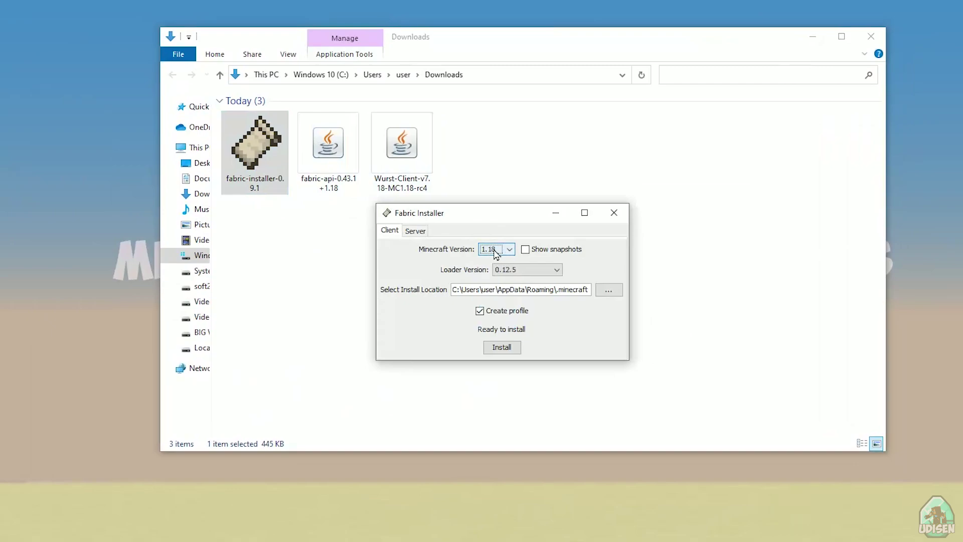
pyautogui.click(496, 251)
pyautogui.click(486, 250)
pyautogui.click(521, 270)
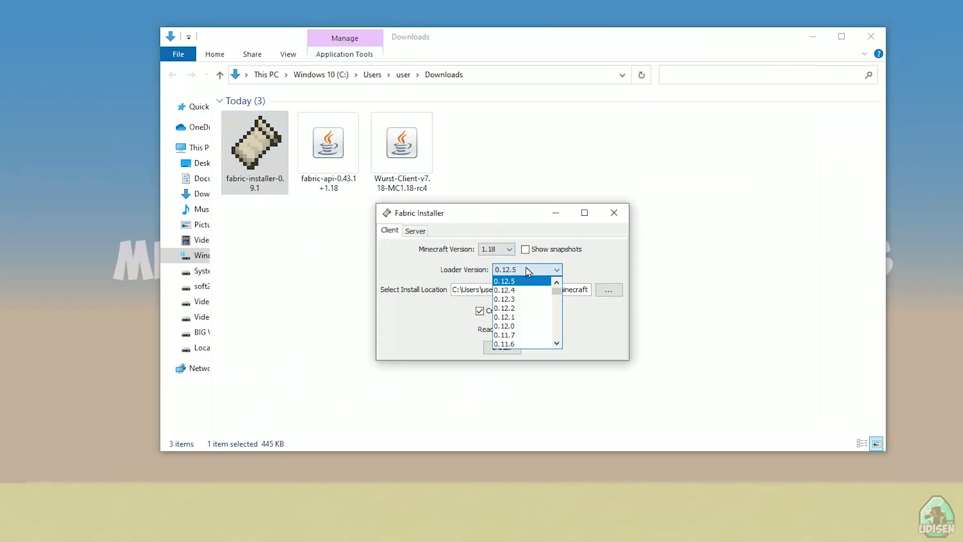
pyautogui.click(487, 272)
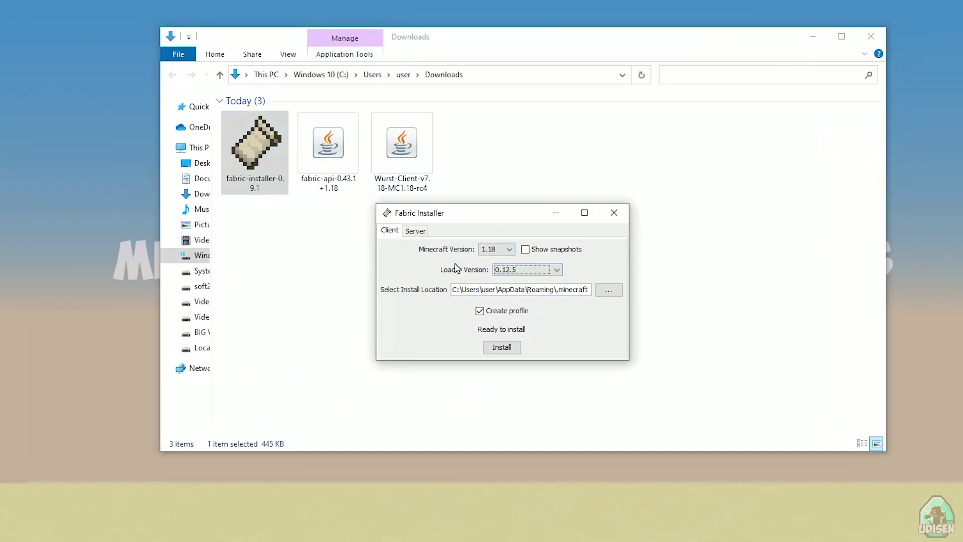
pyautogui.click(415, 231)
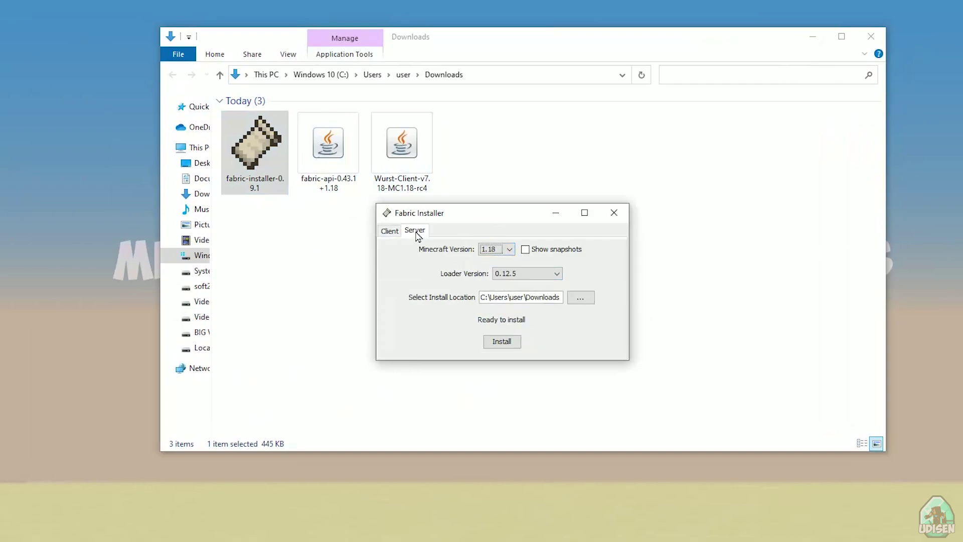
pyautogui.click(389, 231)
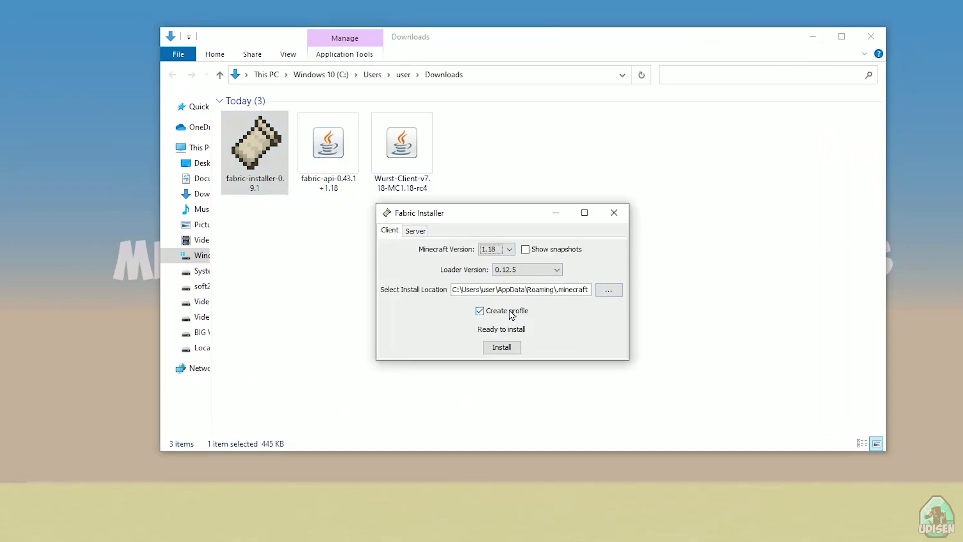
# Install Fabric for the client, dismiss the success message and close the installer
pyautogui.click(500, 348)
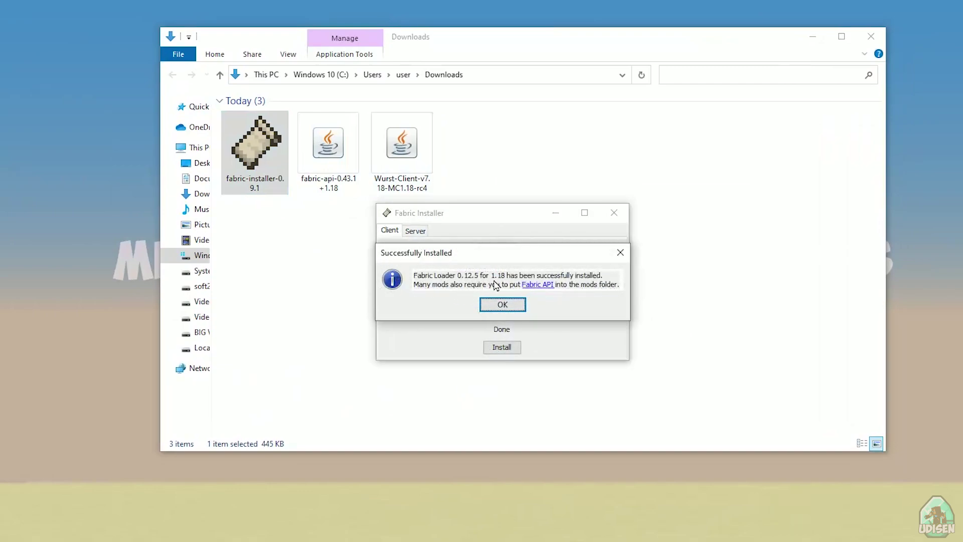
pyautogui.click(502, 304)
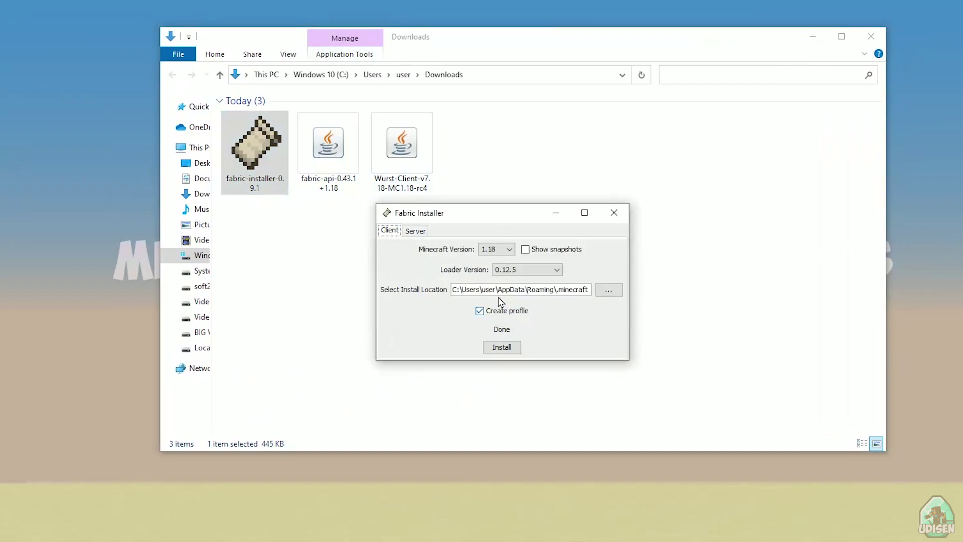
pyautogui.click(614, 212)
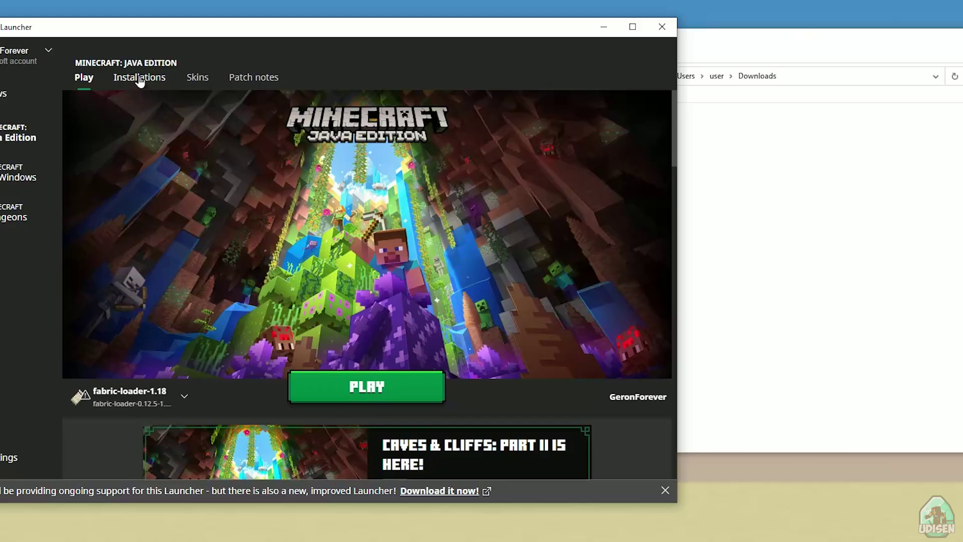
# Open the fabric-loader-1.18 installation's game folder from the Installations list
pyautogui.click(140, 80)
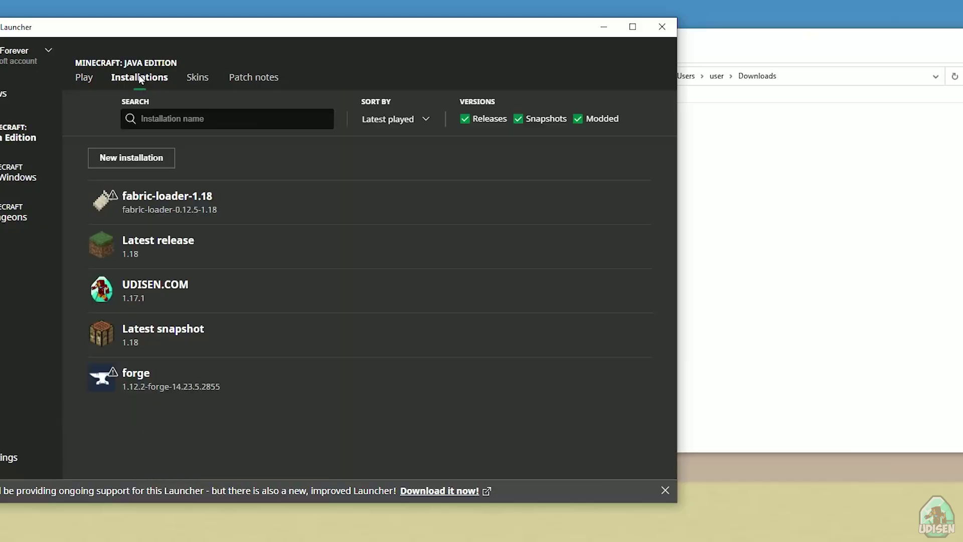
pyautogui.moveTo(333, 193)
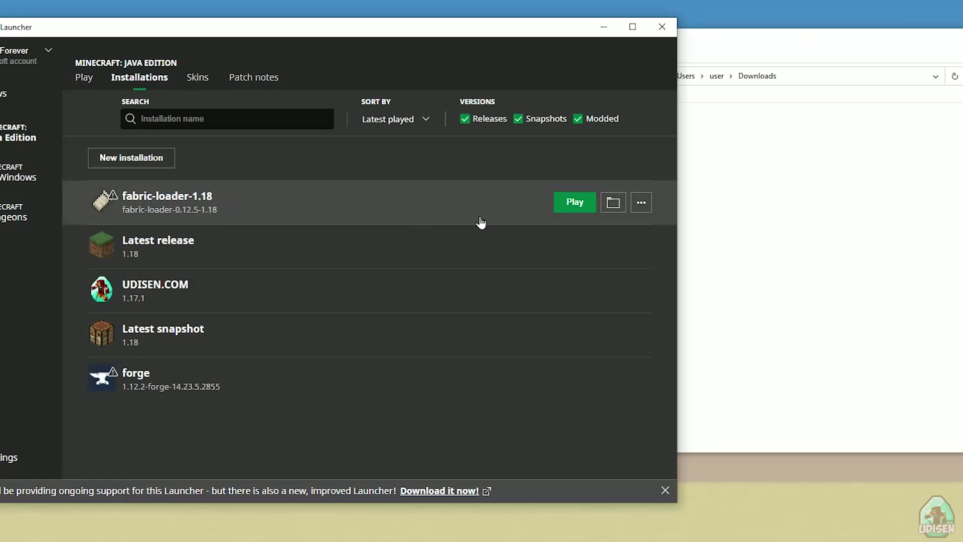
pyautogui.click(613, 203)
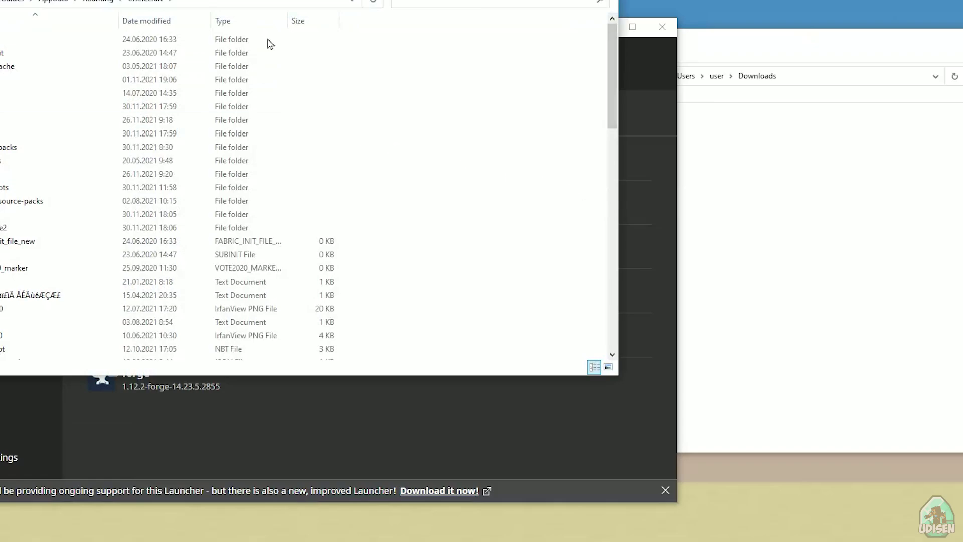
# Create a new folder named 'mods' in .minecraft and open it
pyautogui.moveTo(301, 5); pyautogui.dragTo(234, 21)
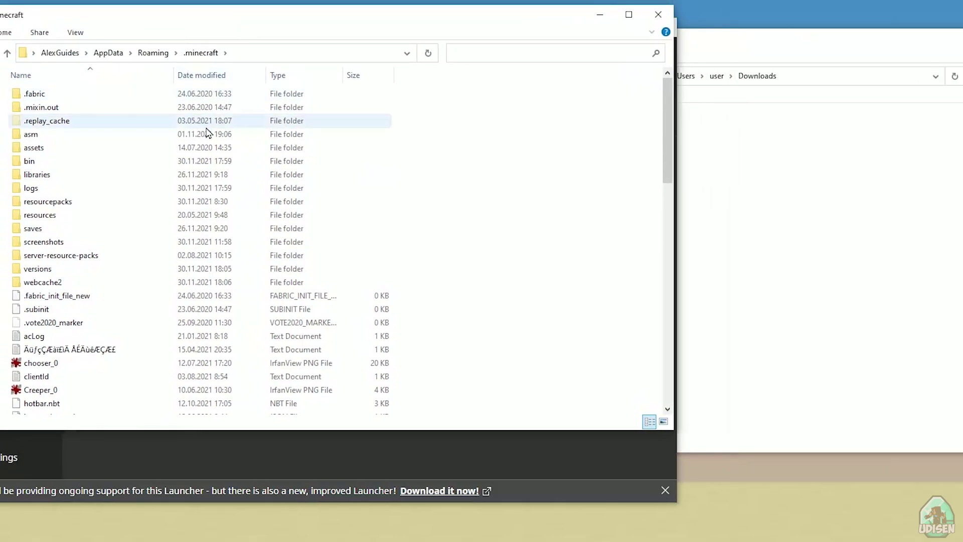
pyautogui.rightClick(410, 173)
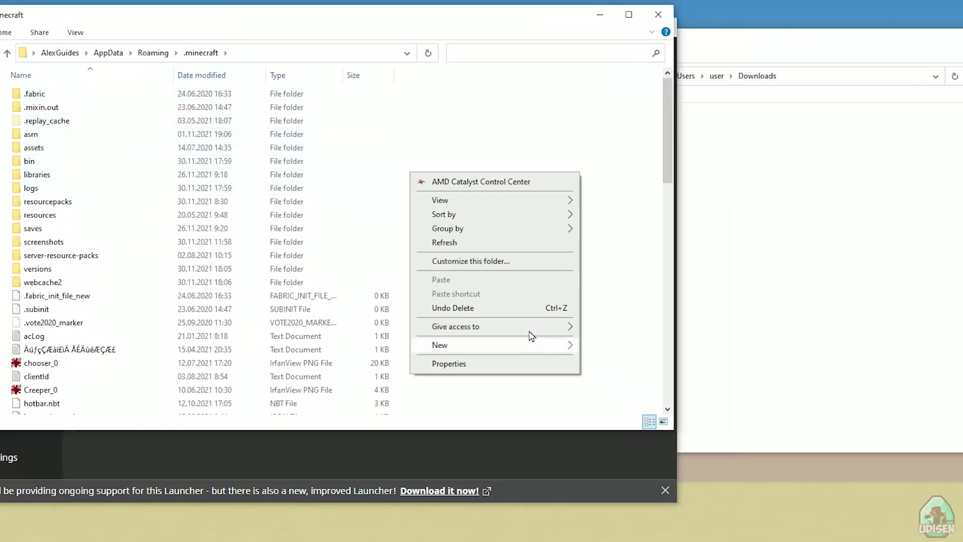
pyautogui.moveTo(548, 346)
pyautogui.click(603, 353)
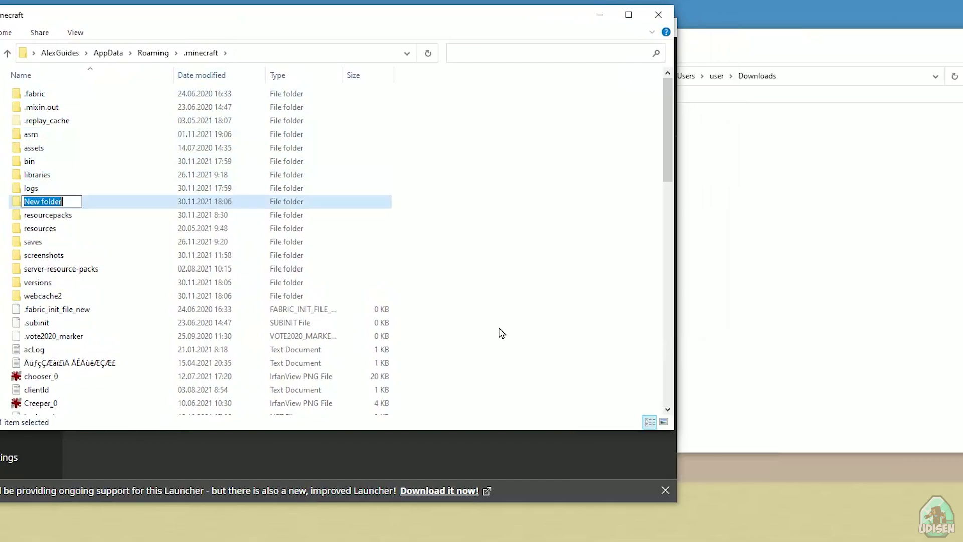
pyautogui.write('mod')
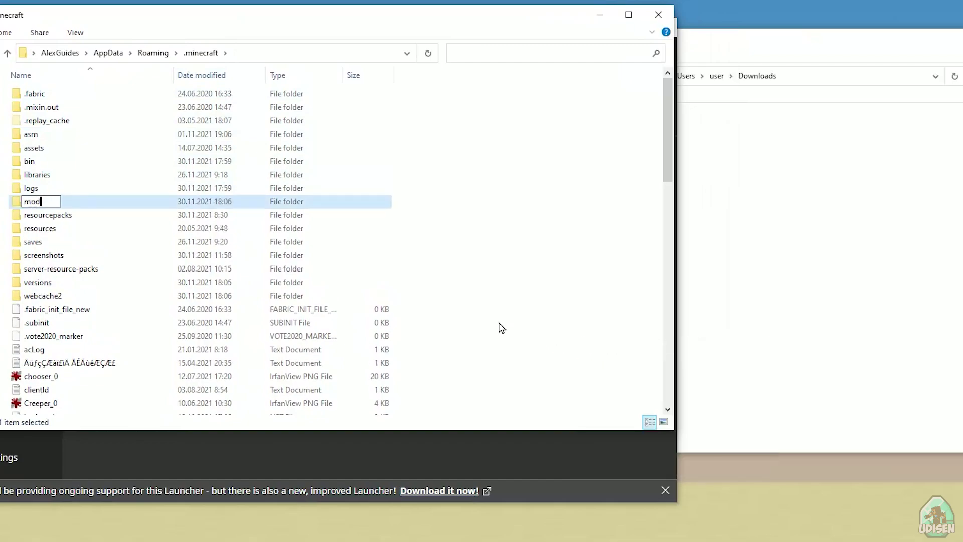
pyautogui.write('s')
pyautogui.press('Return')
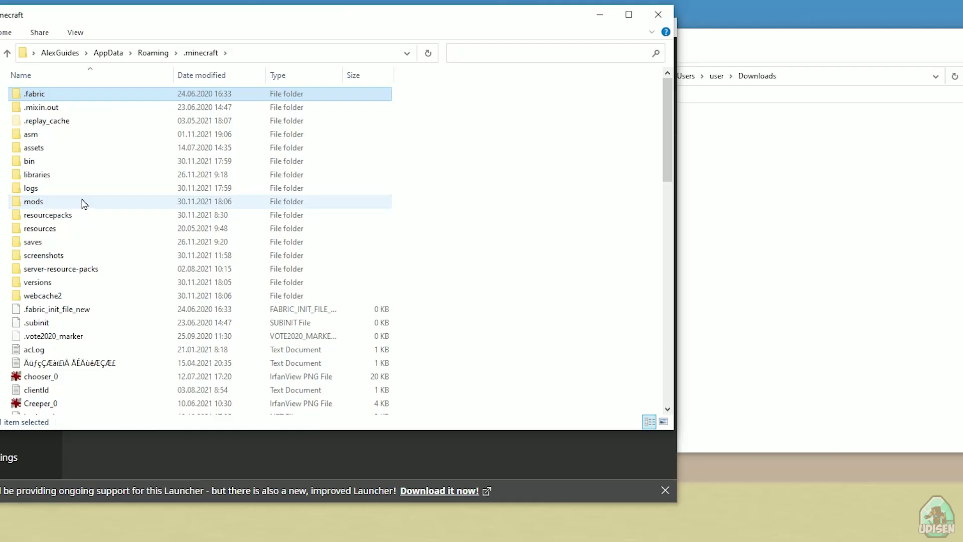
pyautogui.doubleClick(83, 204)
# Move fabric-api-0.43.1+1.18 and Wurst-Client-v7.18-MC1.18-rc4 from Downloads into mods
pyautogui.click(730, 176)
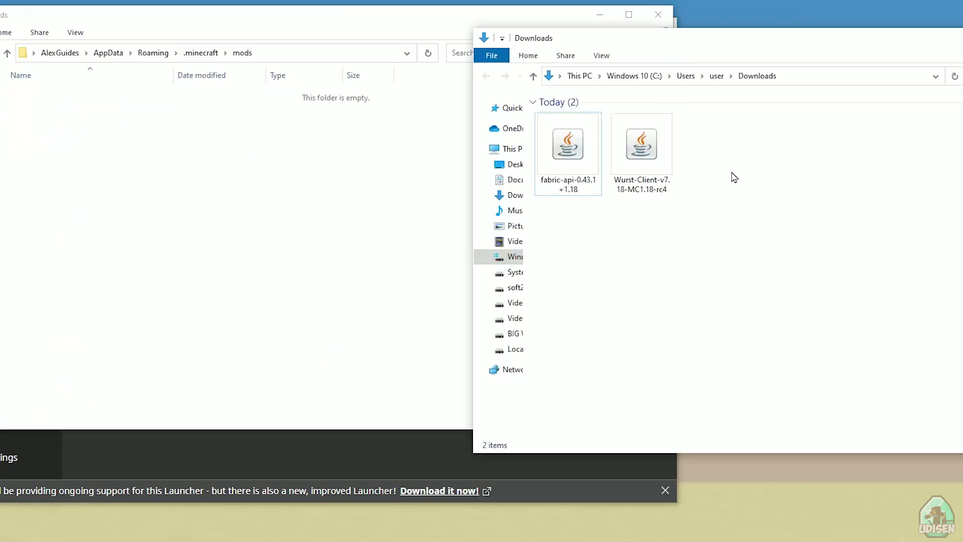
pyautogui.moveTo(578, 149); pyautogui.dragTo(165, 146)
pyautogui.click(868, 189)
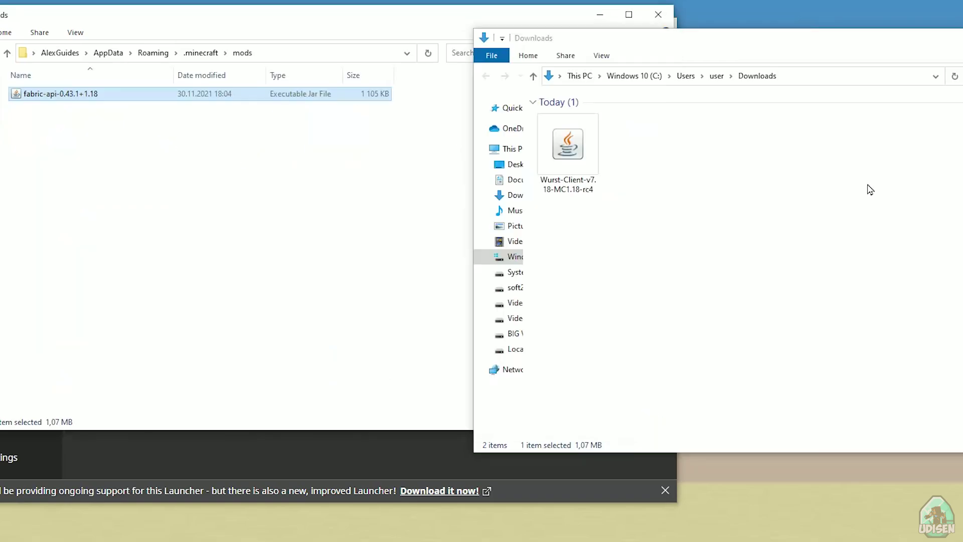
pyautogui.moveTo(563, 127); pyautogui.dragTo(58, 116)
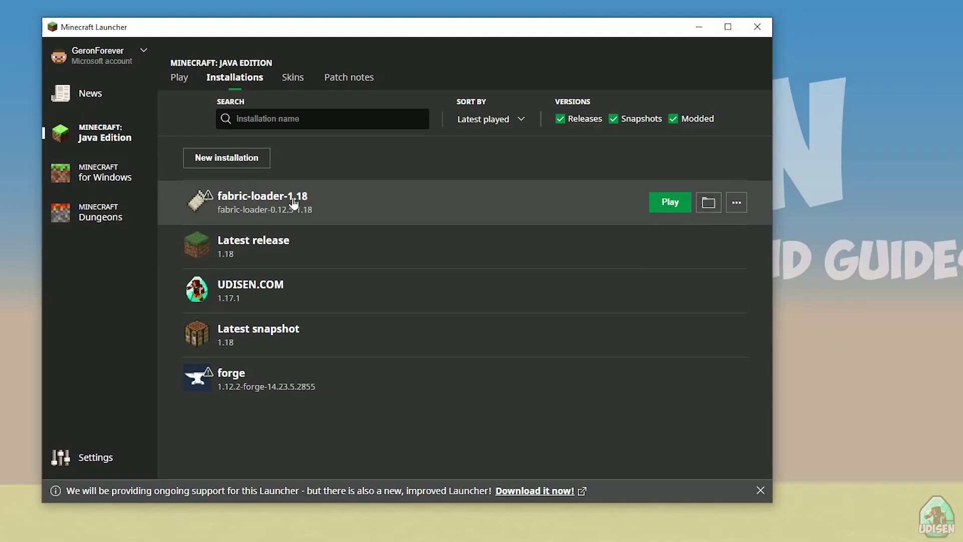
# Play the fabric-loader-1.18 installation, accepting the modified-installation risk warning
pyautogui.click(670, 206)
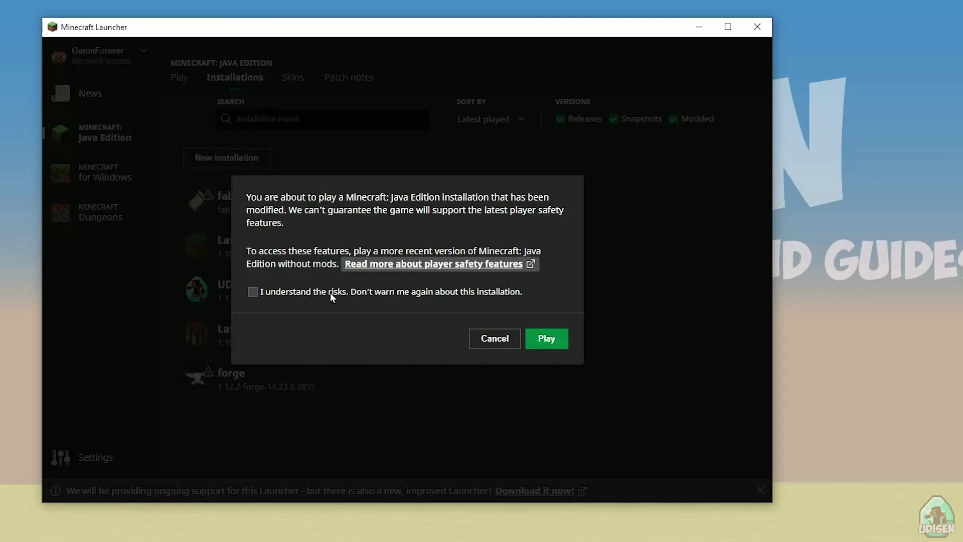
pyautogui.click(330, 293)
pyautogui.click(563, 343)
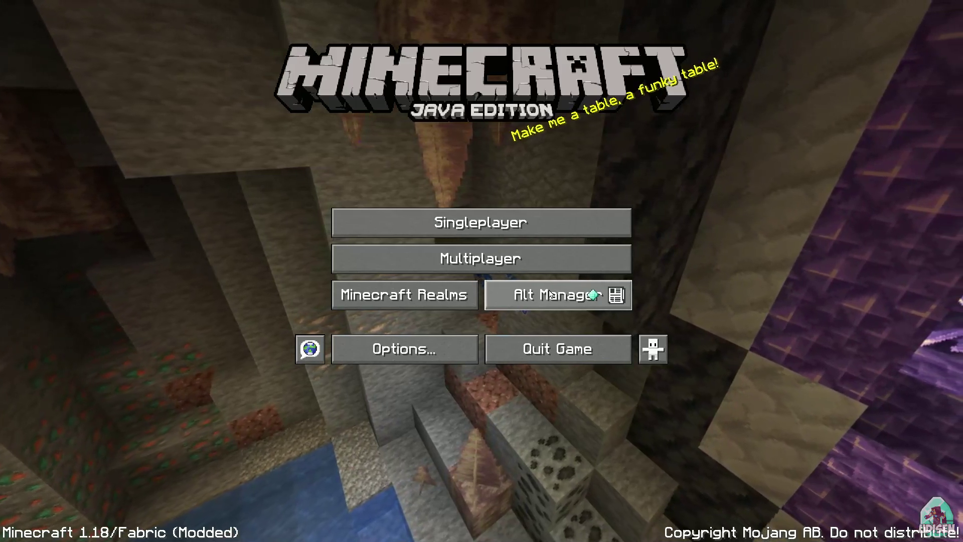
# Leave the Wurst Alt Manager without adding alts and load the singleplayer New World save
pyautogui.click(549, 293)
pyautogui.click(540, 254)
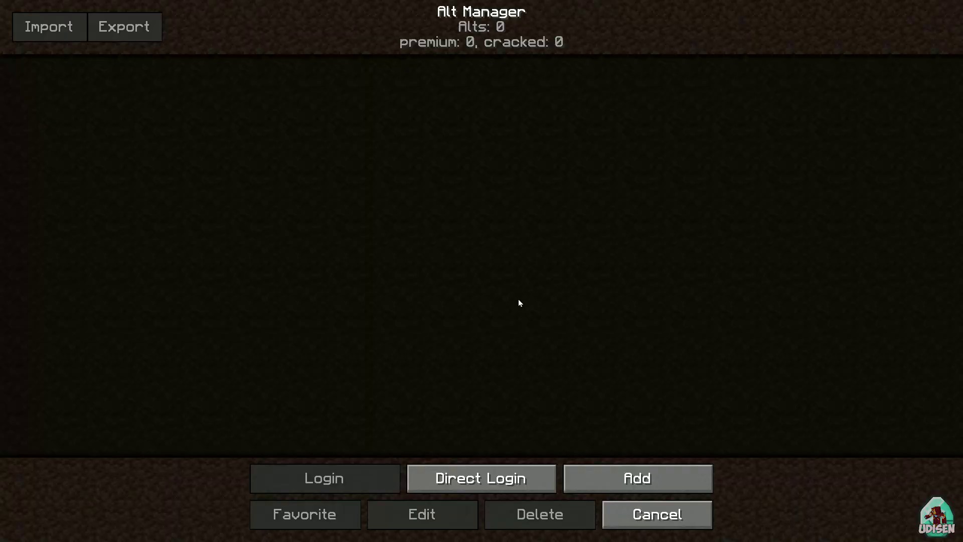
pyautogui.click(657, 515)
pyautogui.click(476, 221)
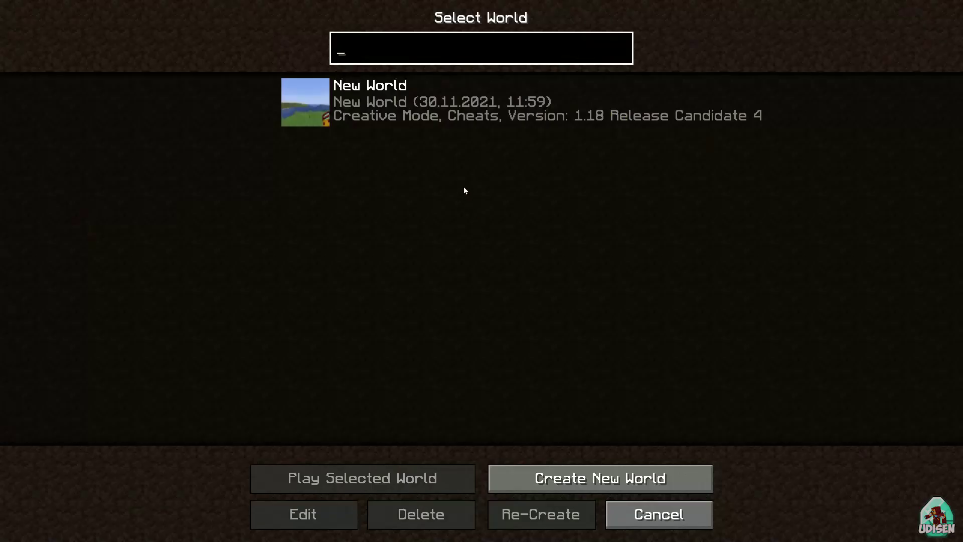
pyautogui.click(429, 96)
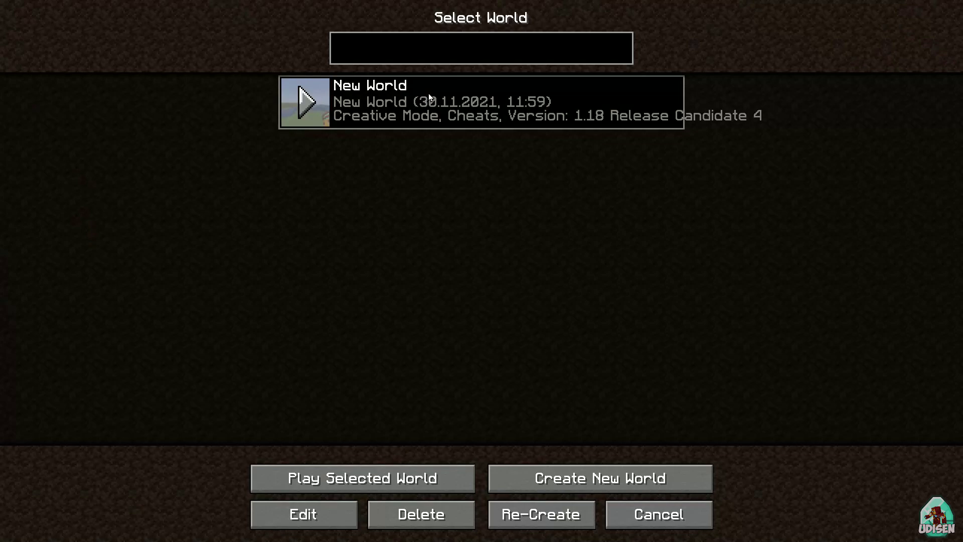
pyautogui.doubleClick(428, 96)
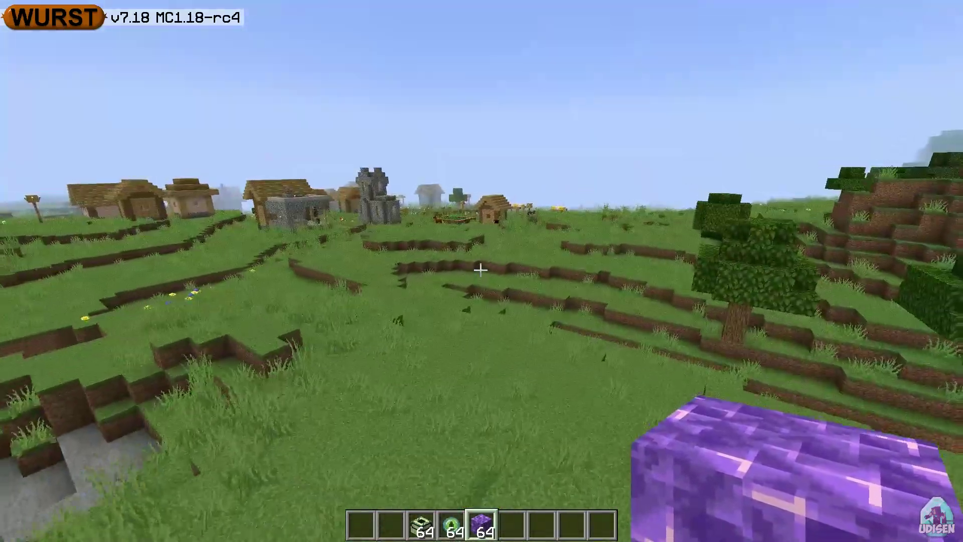
# Walk forward toward the village and bring up the Wurst hack list with the period key
pyautogui.press('w')
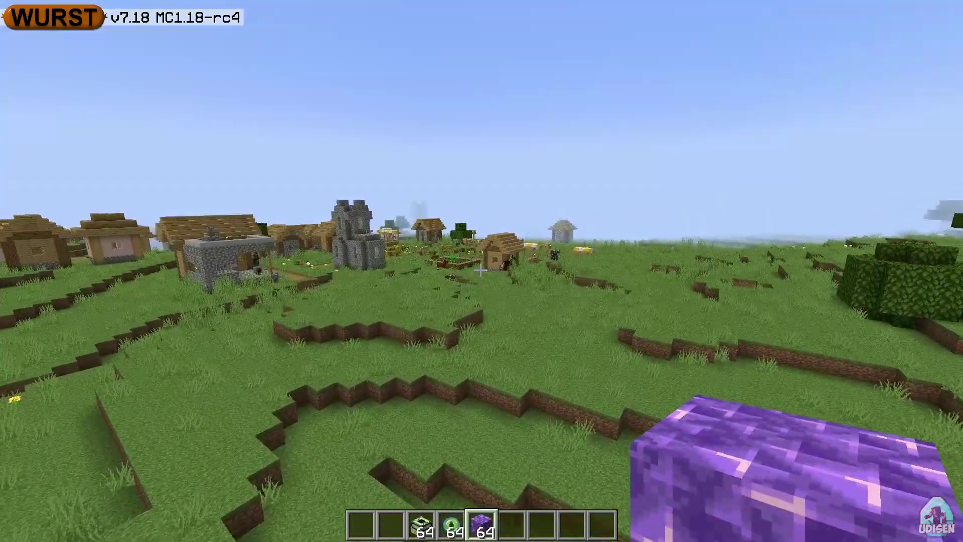
pyautogui.press('.')
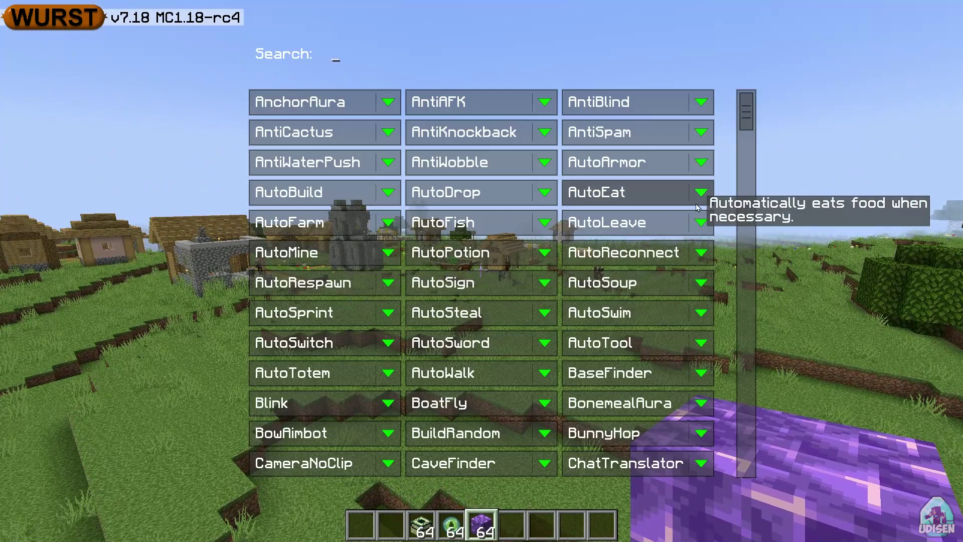
# Search 'kill' in the Wurst hack list and enable Killaura
pyautogui.scroll(-2, 642, 196)
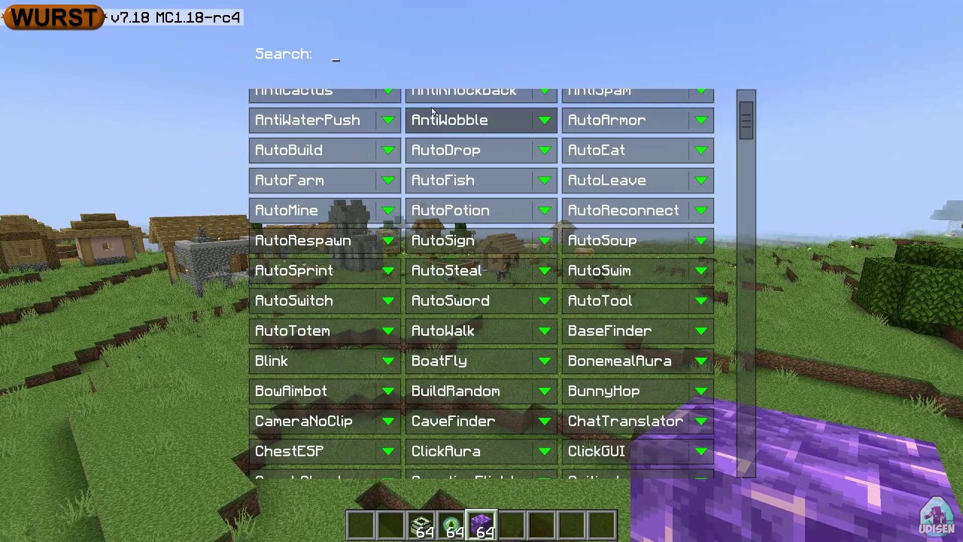
pyautogui.write('kill')
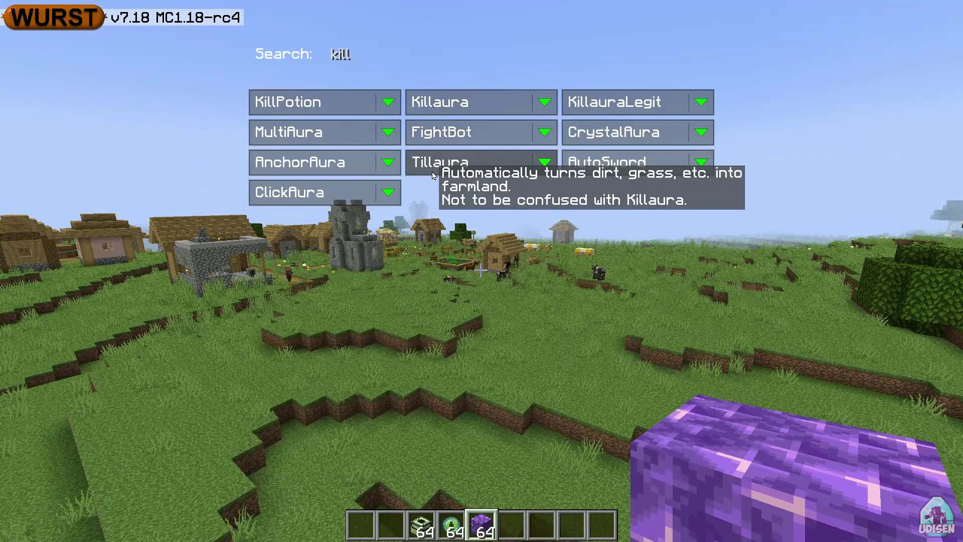
pyautogui.click(462, 107)
pyautogui.press('Escape')
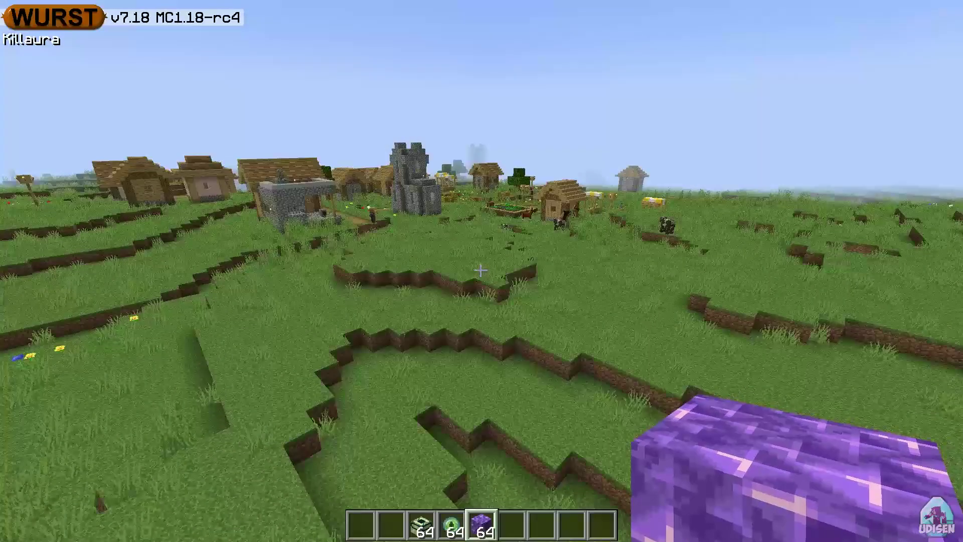
# Put a Netherite Sword into the hotbar from the creative inventory
pyautogui.press('e')
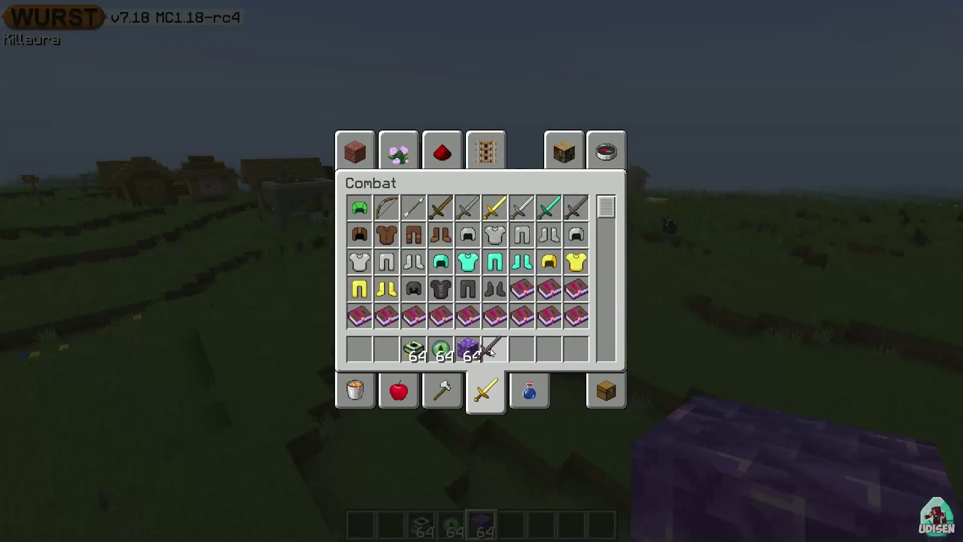
pyautogui.click(491, 351)
pyautogui.press('e')
pyautogui.scroll(-2, 481, 271)
pyautogui.scroll(1, 481, 271)
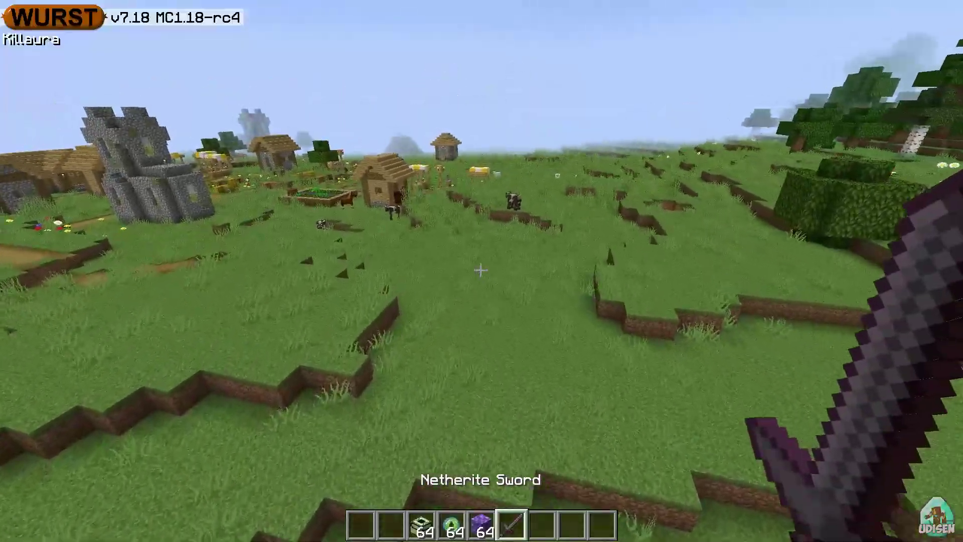
# Walk through the field in third-person view as Killaura kills the cows and horse, then reopen the hack list
pyautogui.press('w')
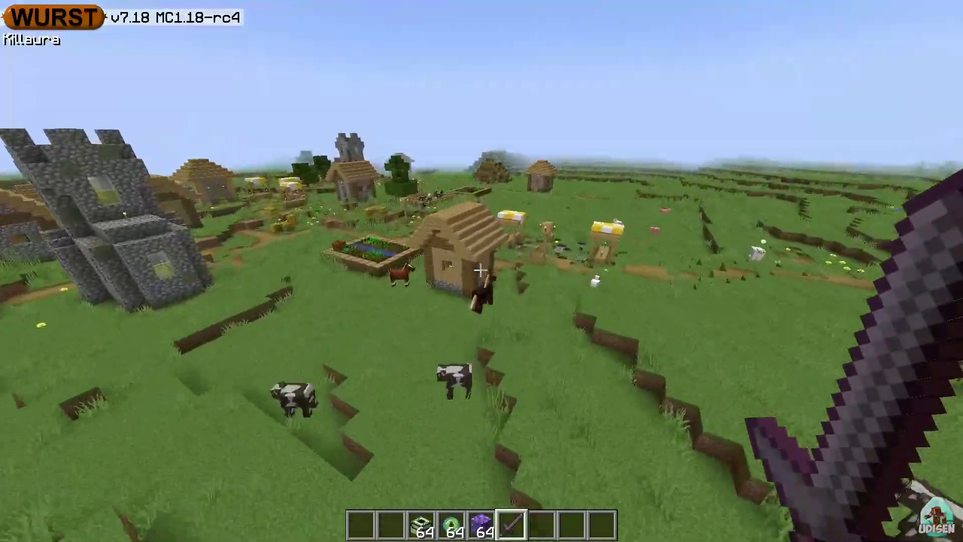
pyautogui.press('w')
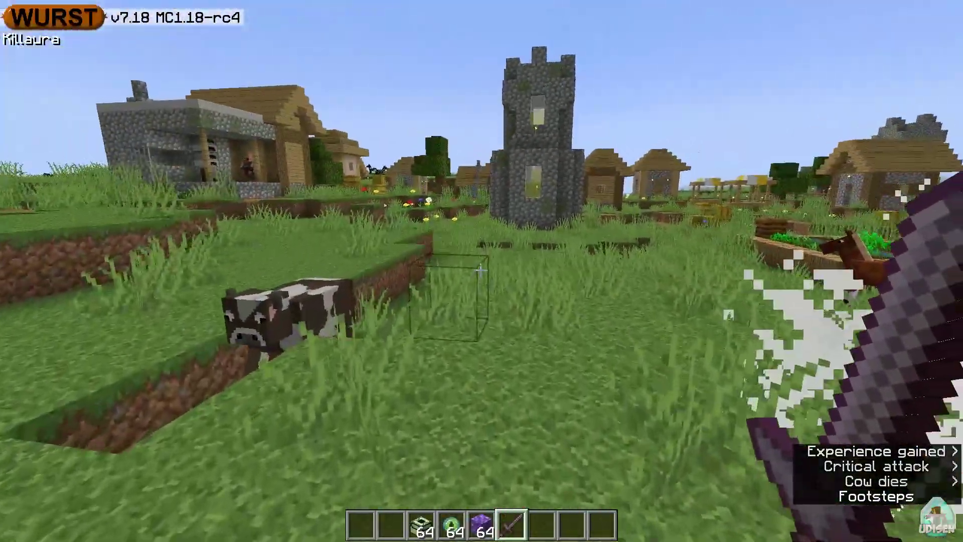
pyautogui.press('w')
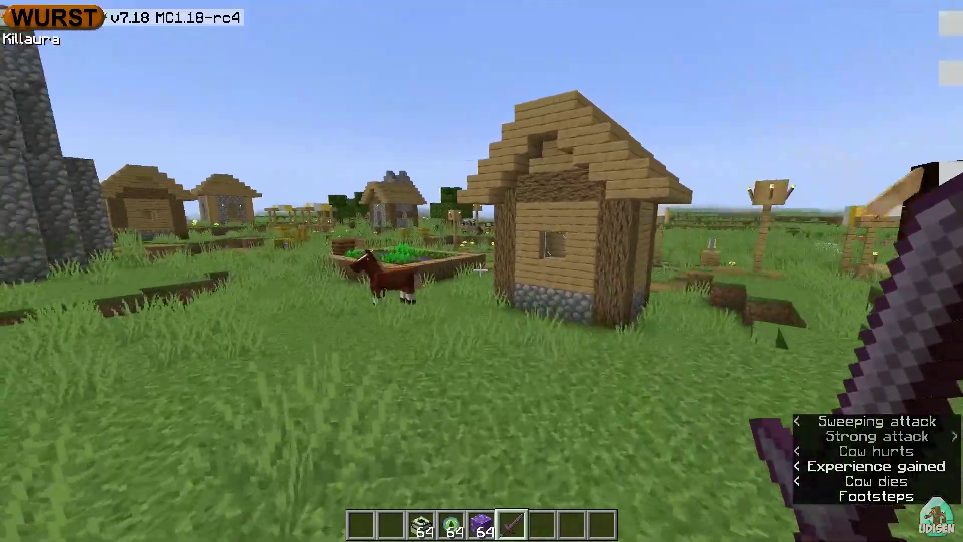
pyautogui.press('F5')
pyautogui.press('w')
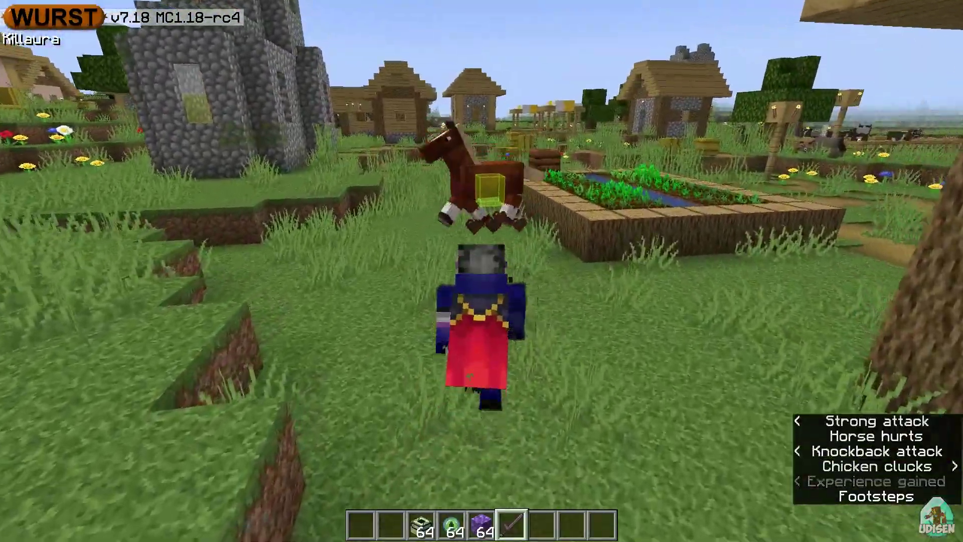
pyautogui.press('w')
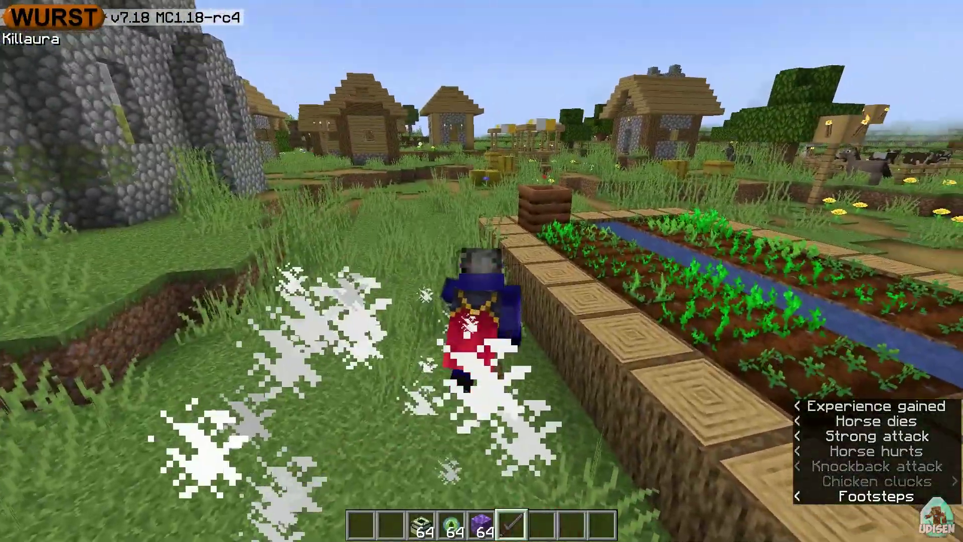
pyautogui.press('w')
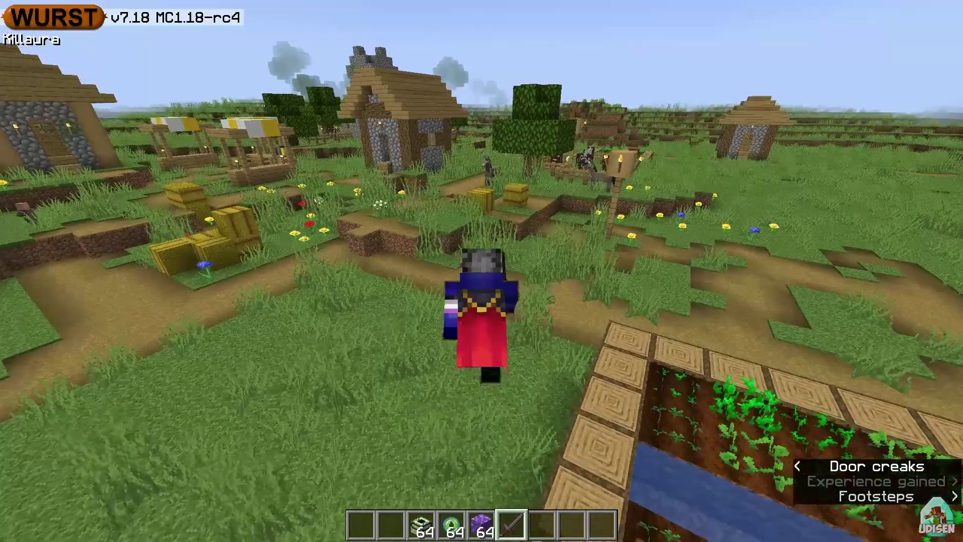
pyautogui.press('Shift_R')
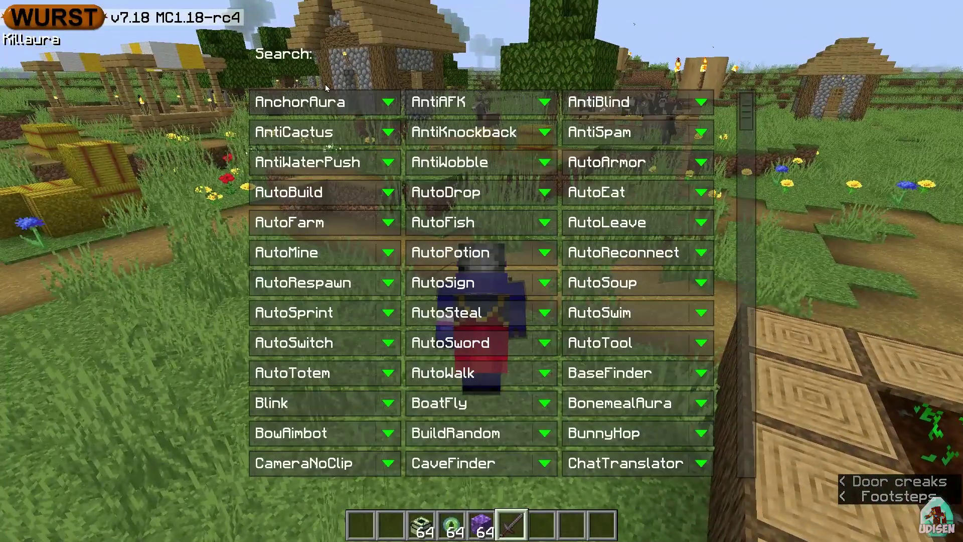
# Search 'kil', open Killaura's settings and turn on Filter traders
pyautogui.write('kil')
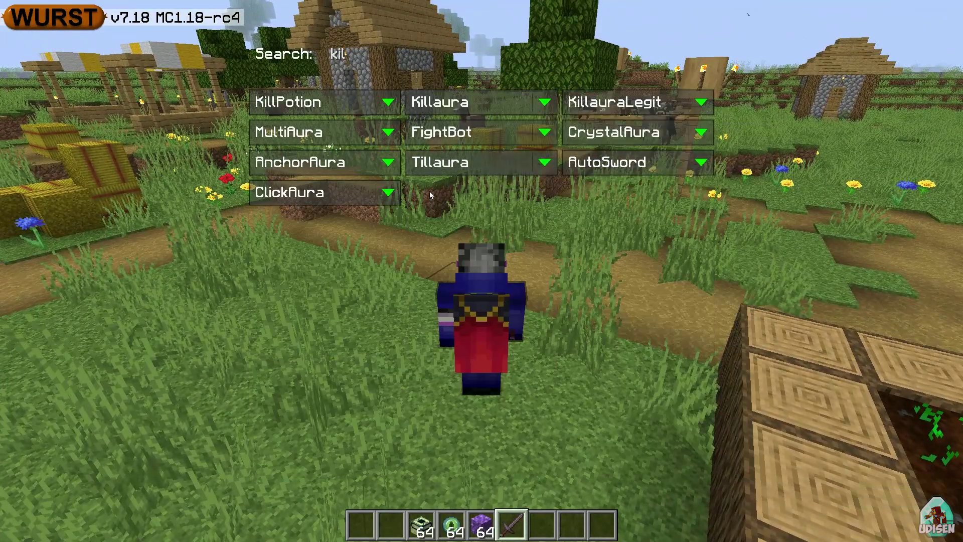
pyautogui.click(546, 101)
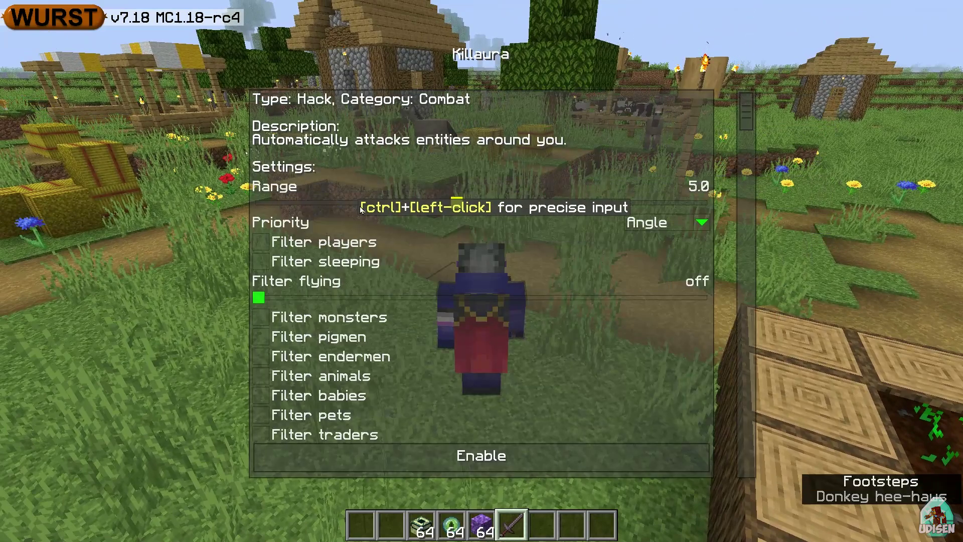
pyautogui.scroll(-5, 340, 324)
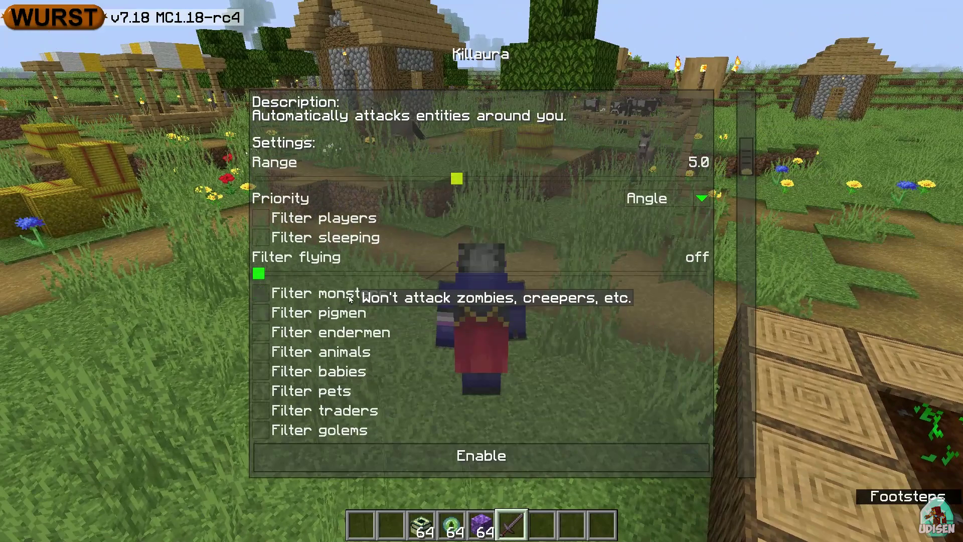
pyautogui.scroll(-3, 354, 310)
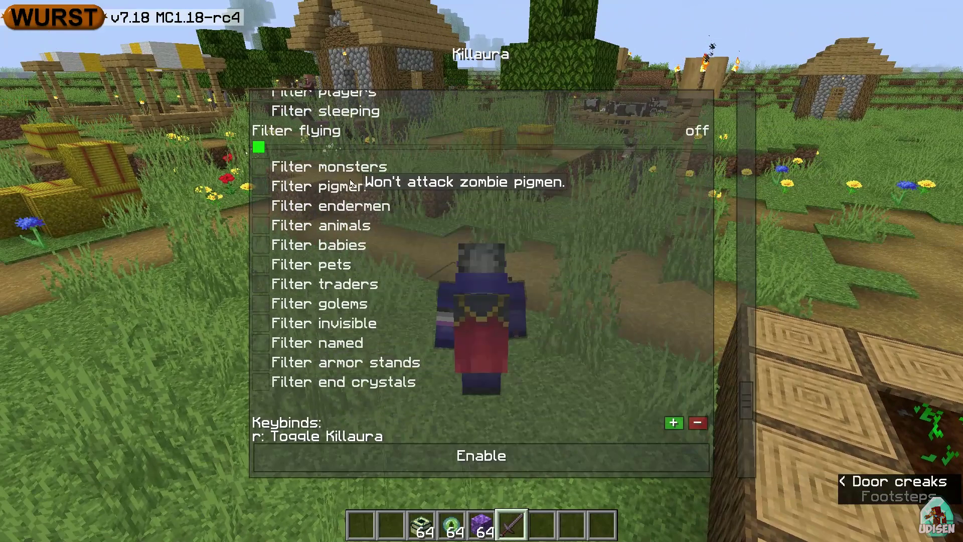
pyautogui.click(259, 284)
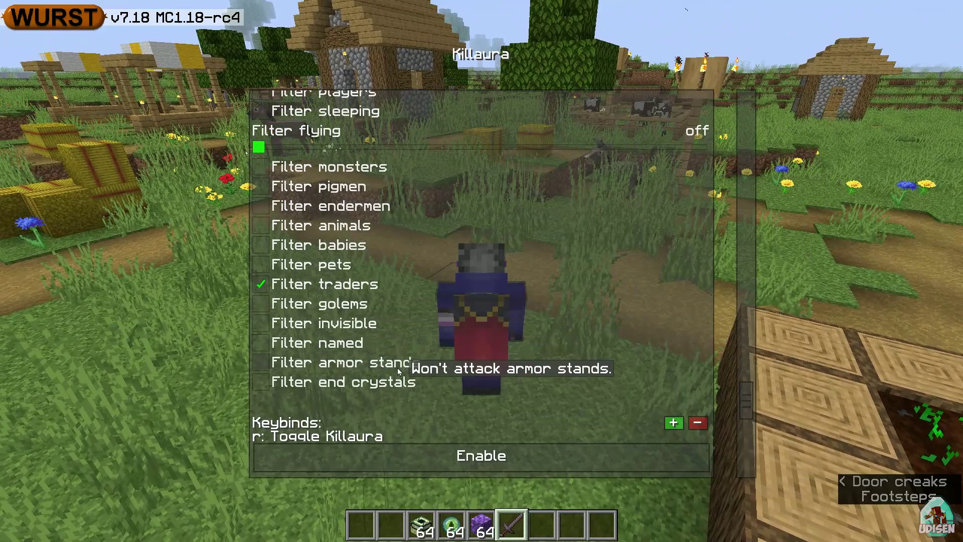
pyautogui.scroll(-2, 403, 423)
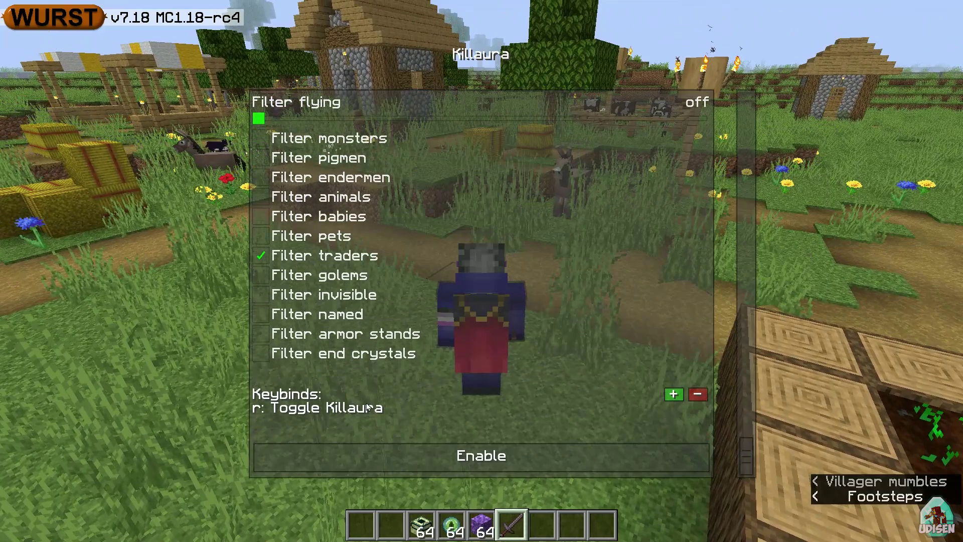
# Remove Killaura's existing 'r: Toggle Killaura' keybind
pyautogui.click(697, 395)
pyautogui.click(353, 130)
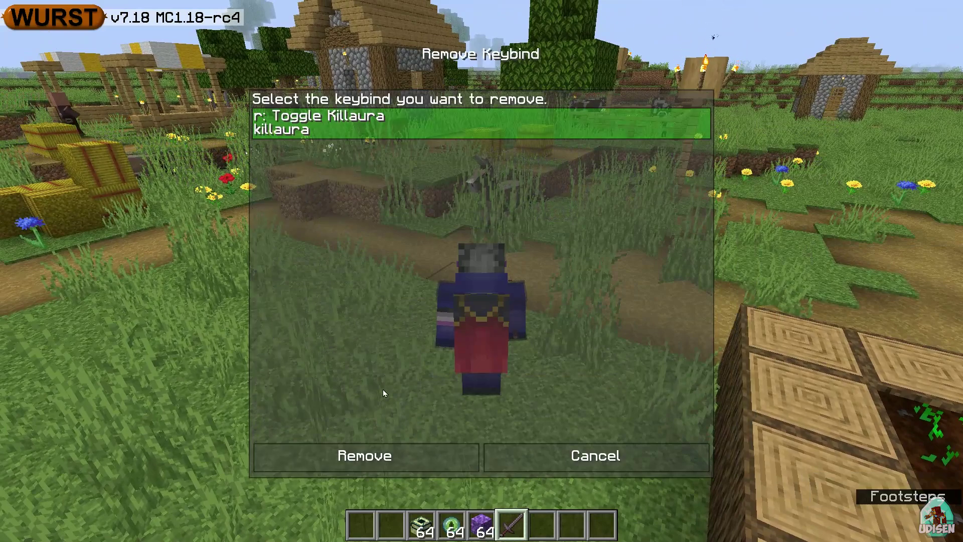
pyautogui.click(393, 458)
# Add a new Toggle Killaura keybind on the [ key and close the settings
pyautogui.click(697, 395)
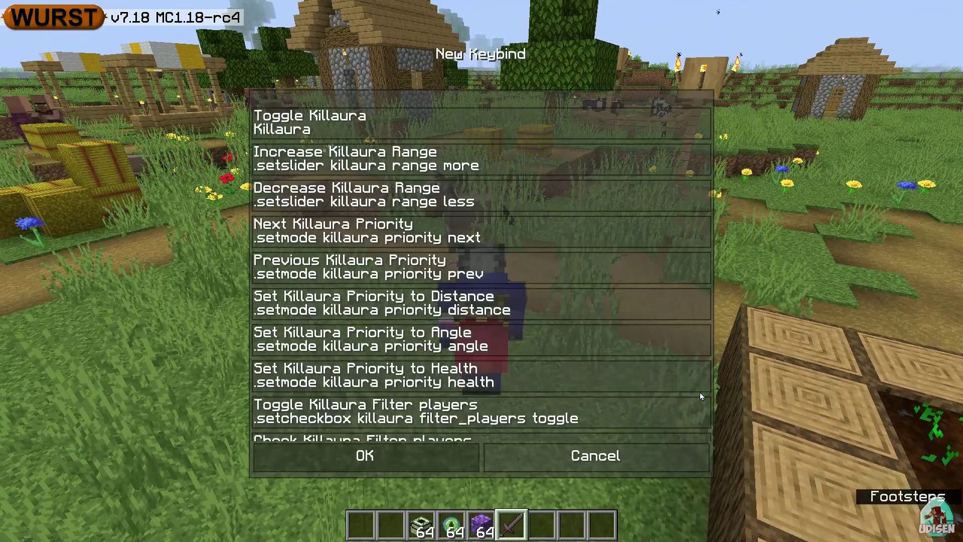
pyautogui.click(322, 118)
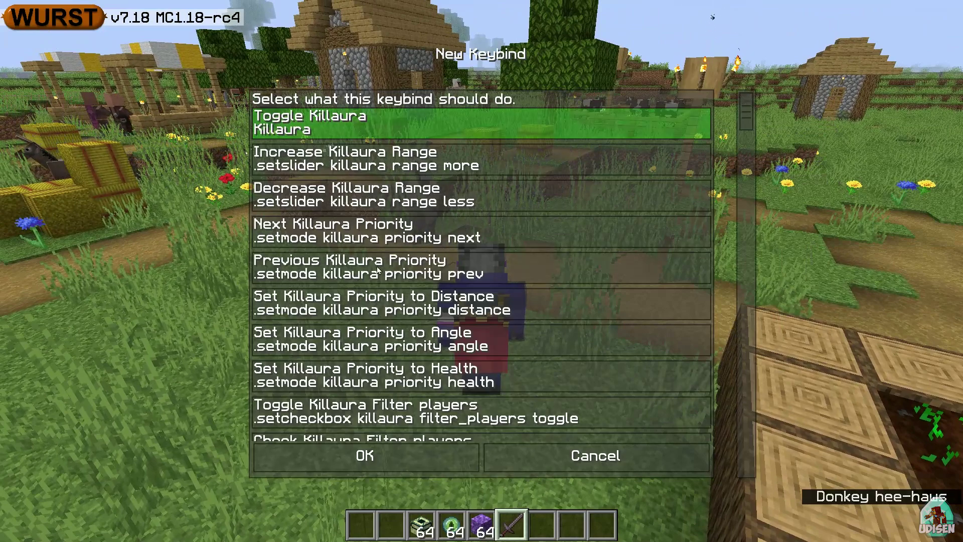
pyautogui.click(372, 457)
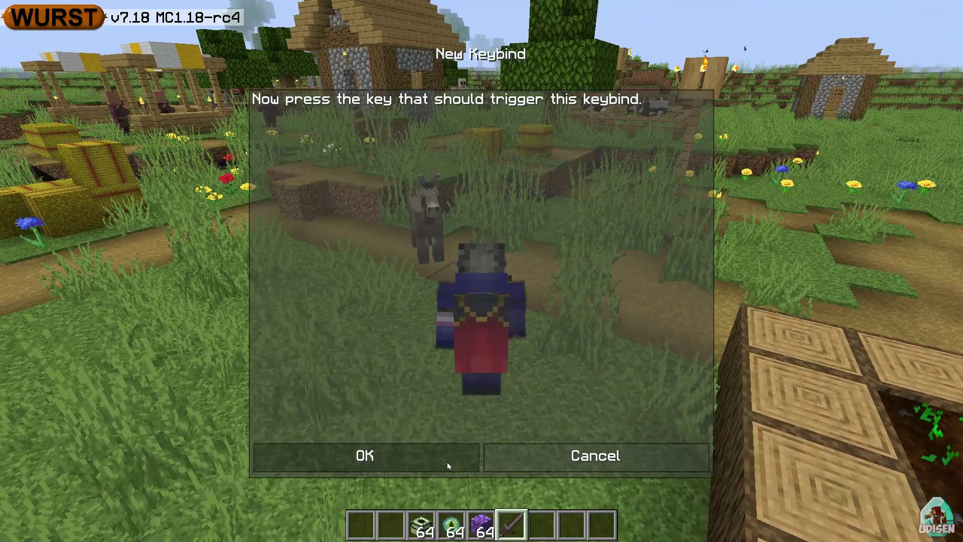
pyautogui.press('[')
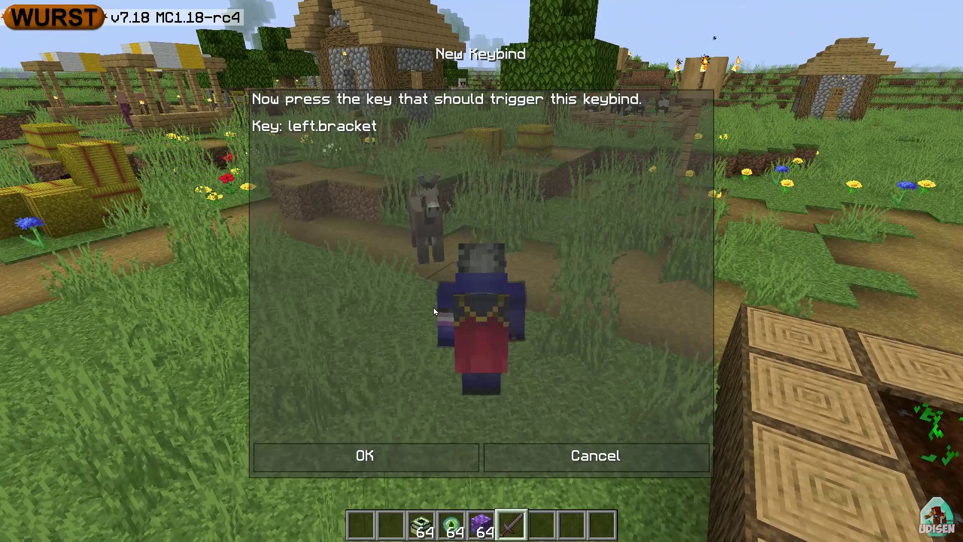
pyautogui.click(406, 460)
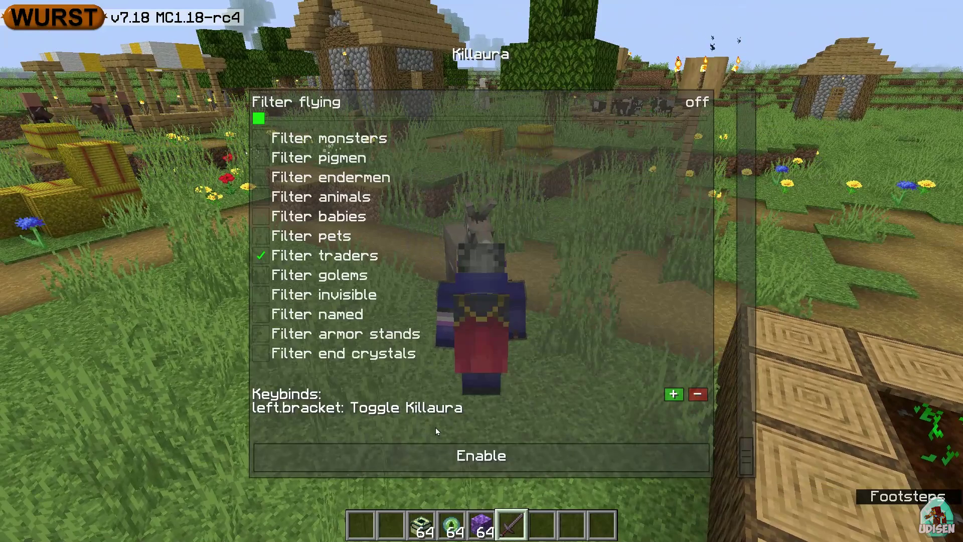
pyautogui.press('Escape')
pyautogui.press('Escape')
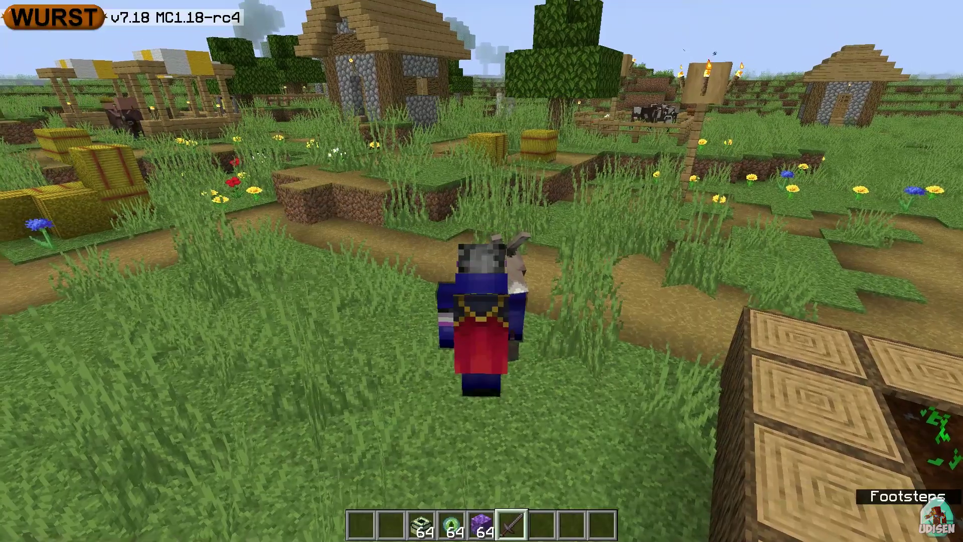
# Toggle Killaura on with [ and walk the village path, then reopen the hack list
pyautogui.press('[')
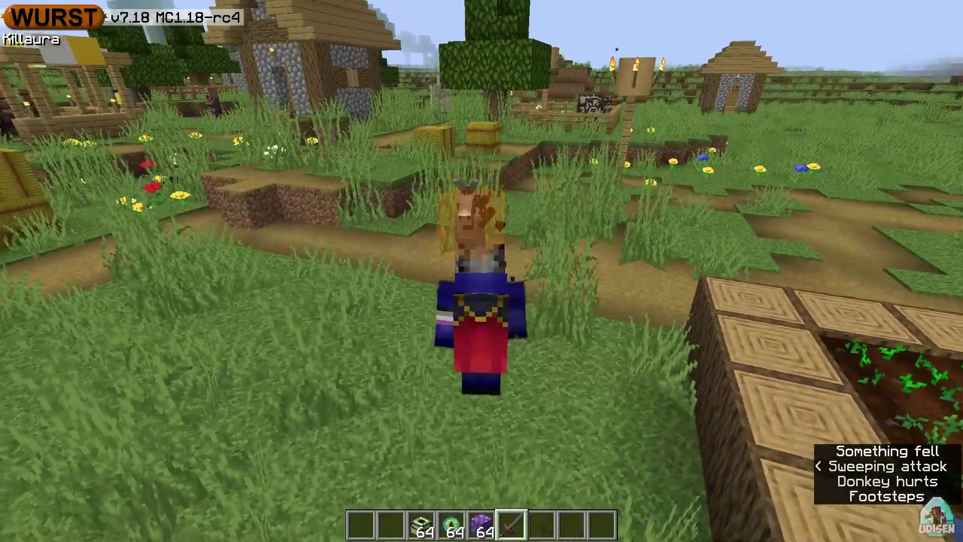
pyautogui.press('w')
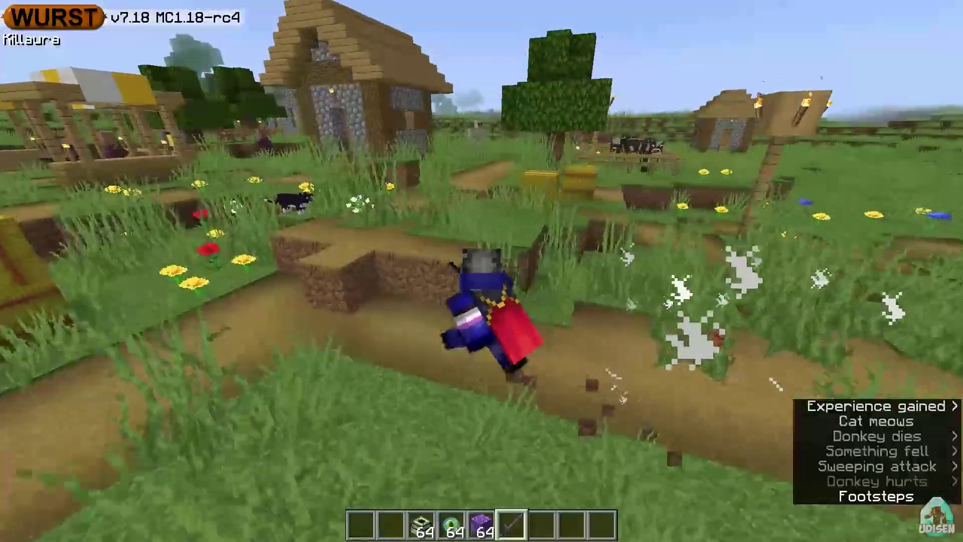
pyautogui.press('w')
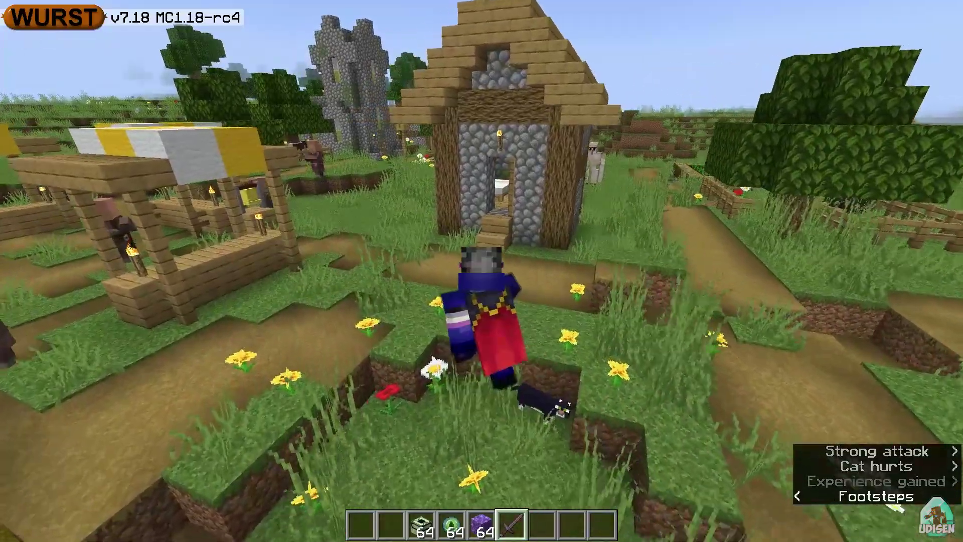
pyautogui.press('w')
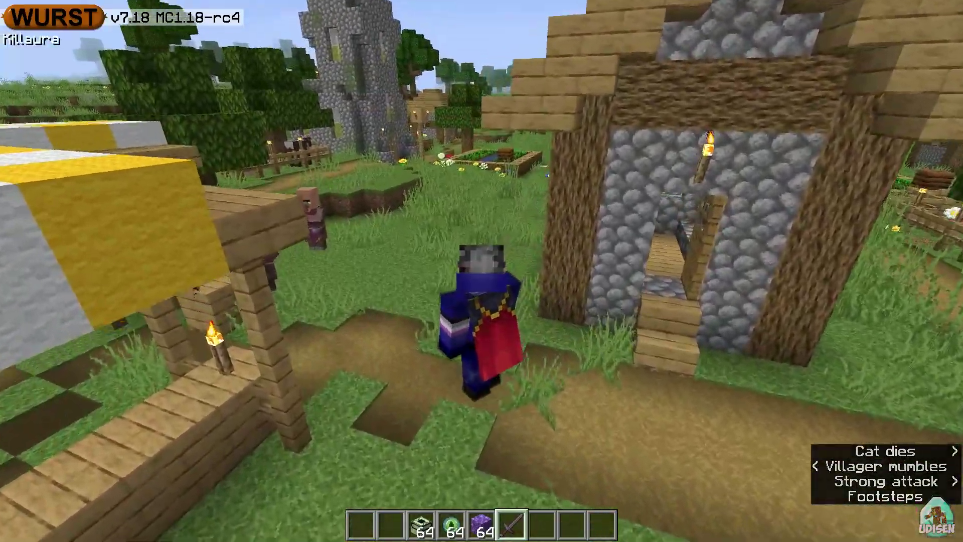
pyautogui.press('w')
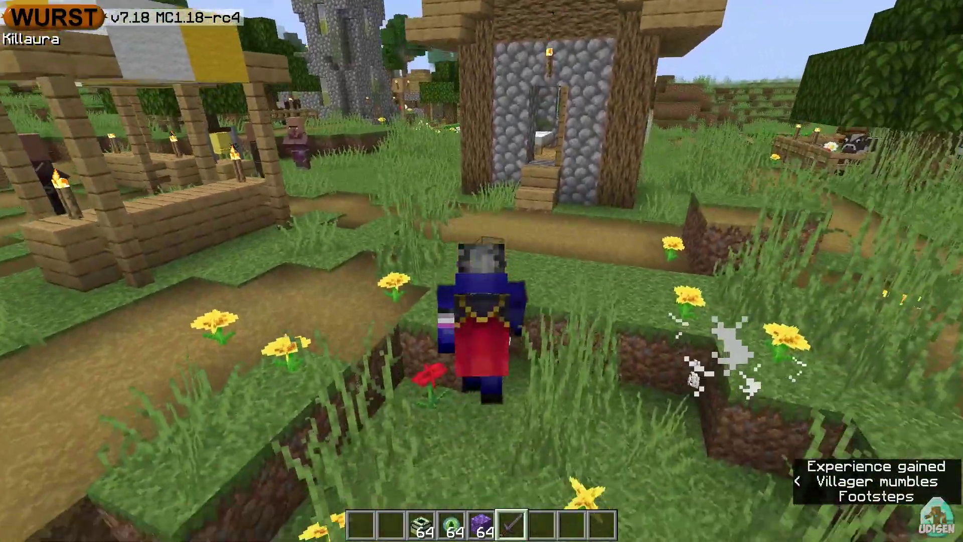
pyautogui.press('w')
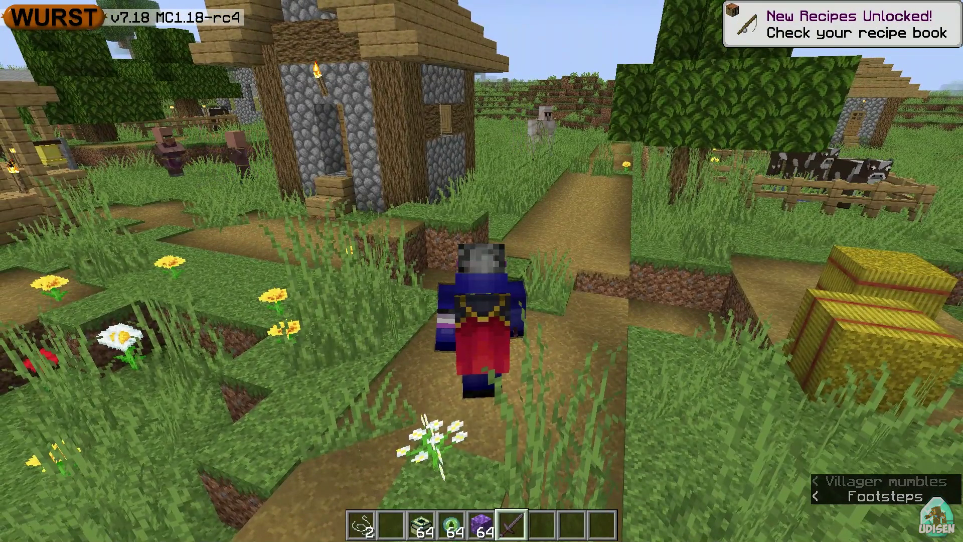
pyautogui.press('Shift_R')
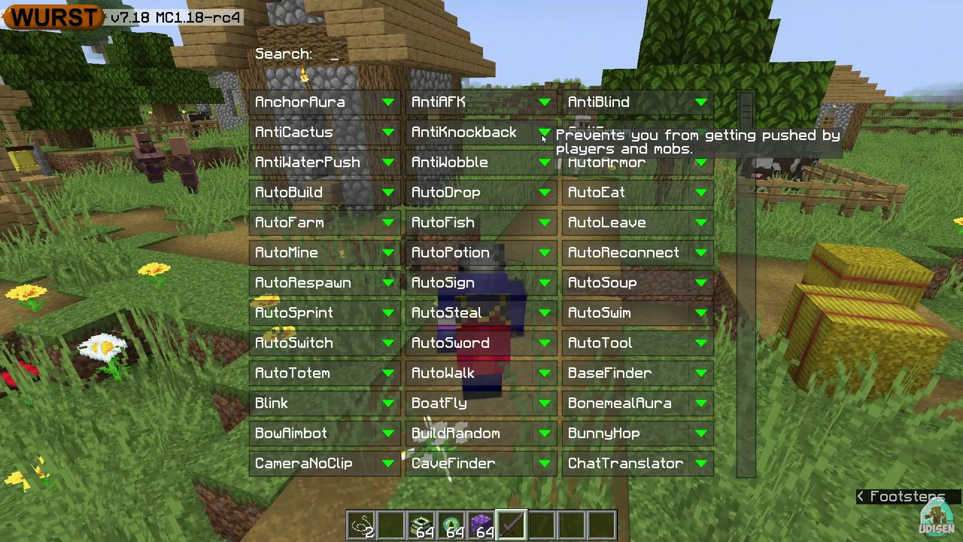
# Enable the Flight hack from the Navigator list and return to the game
pyautogui.scroll(-5, 551, 181)
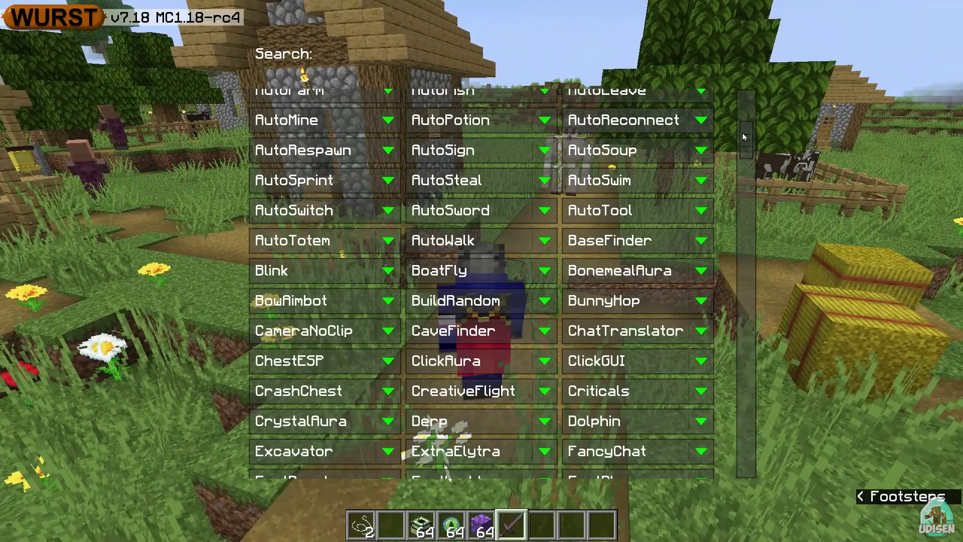
pyautogui.moveTo(744, 136); pyautogui.dragTo(747, 227)
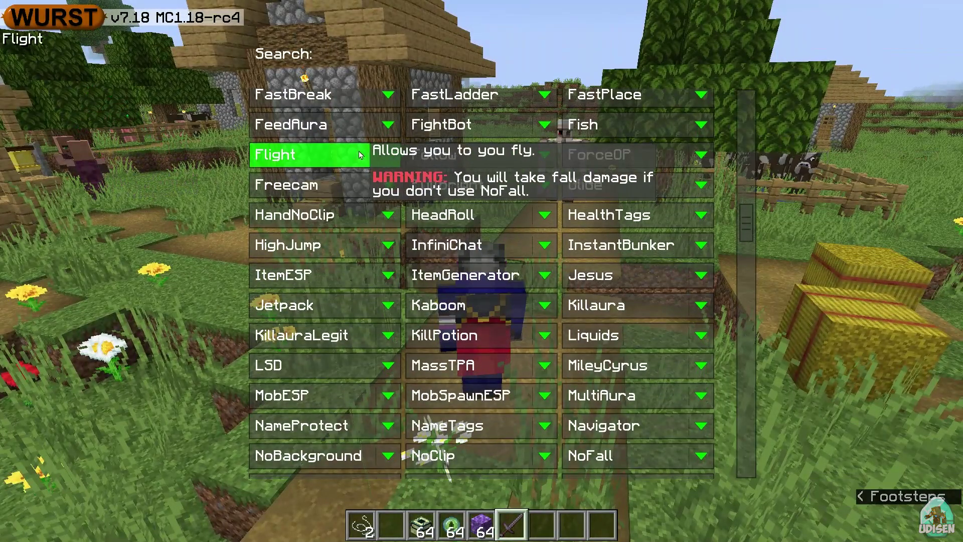
pyautogui.press('Escape')
# Fly over the village, climbing high and descending toward the farm plot, then open the Navigator
pyautogui.press('w')
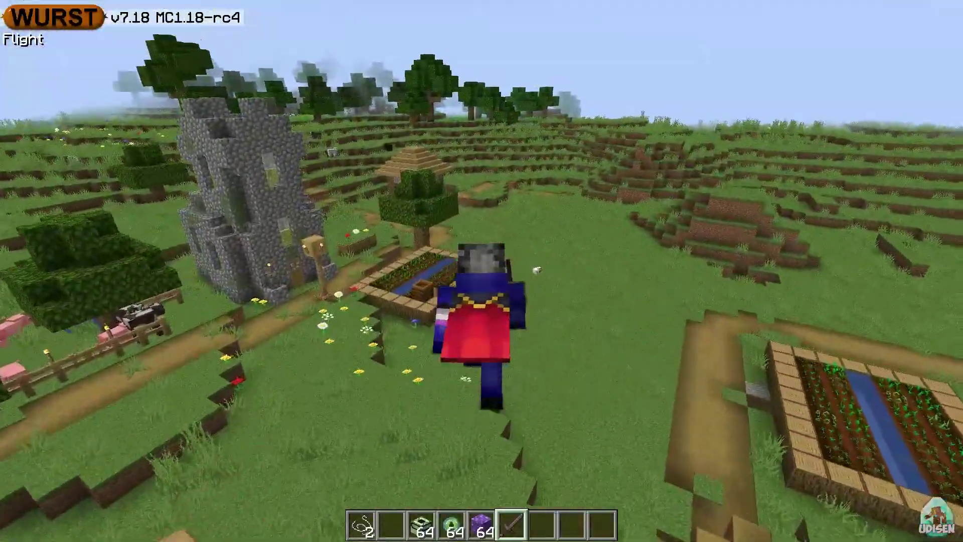
pyautogui.press('shift')
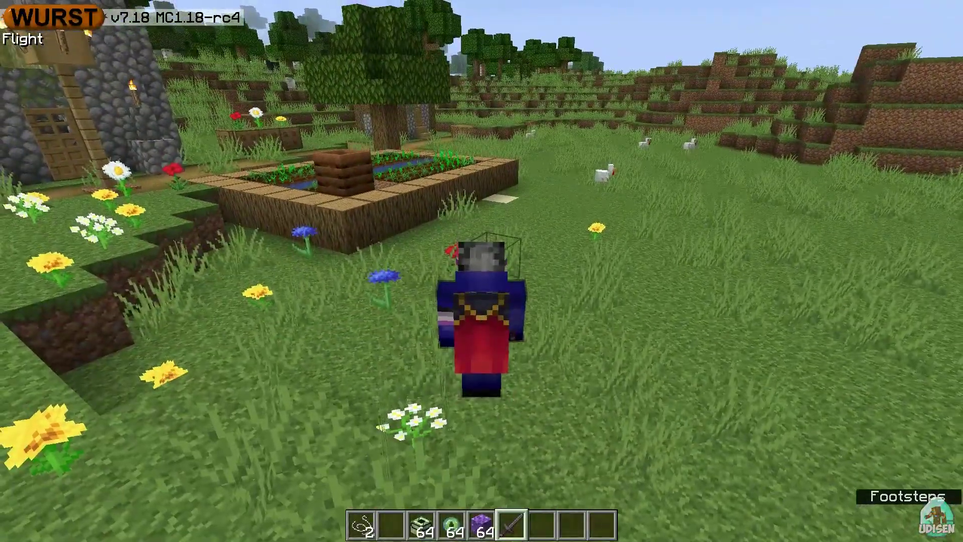
pyautogui.press('space')
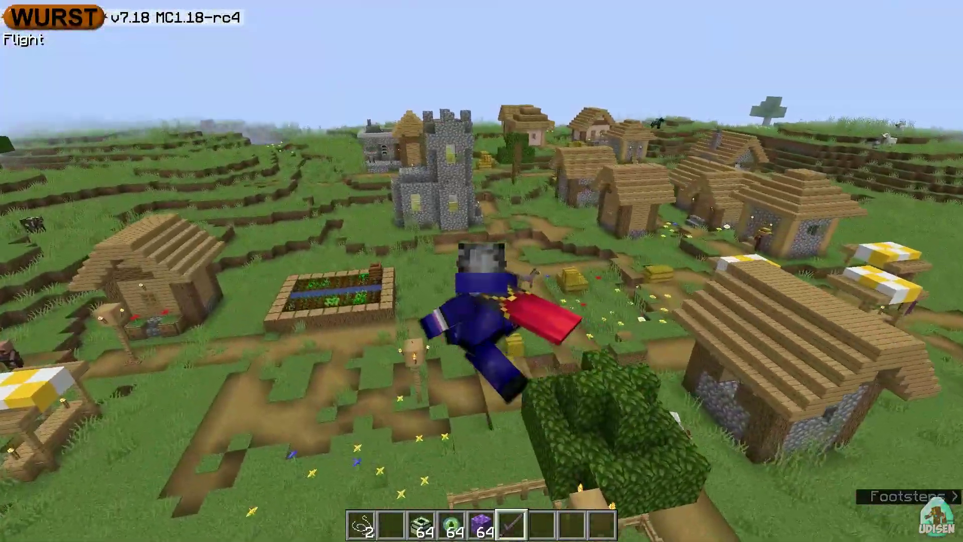
pyautogui.press('shift')
pyautogui.press('.')
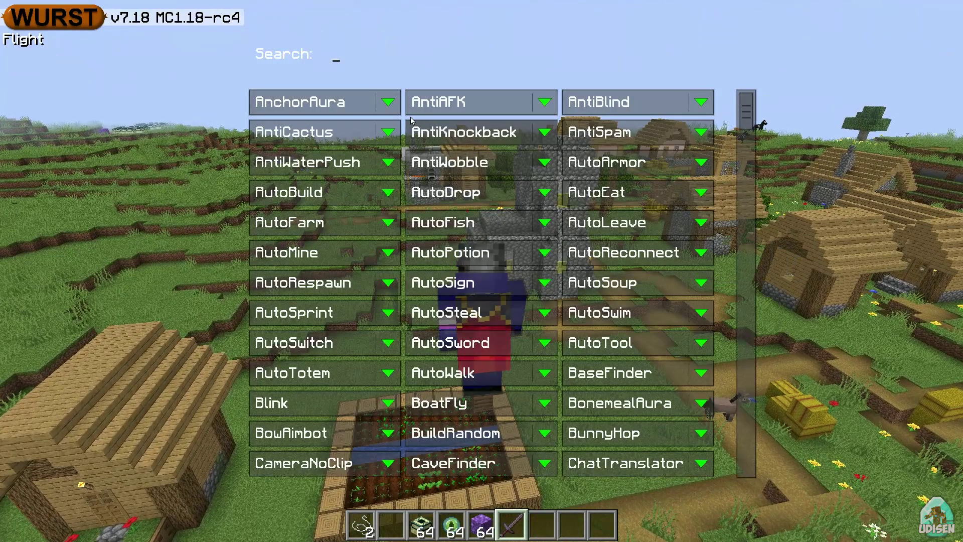
# Search 'z', view the Zoom settings (3.0x zoom level), then return to the game
pyautogui.scroll(-1, 616, 217)
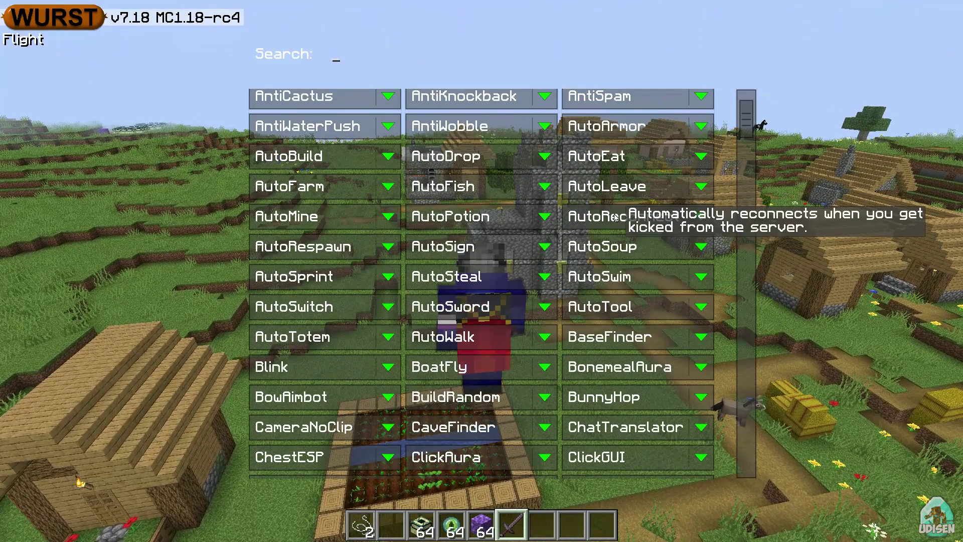
pyautogui.write('z')
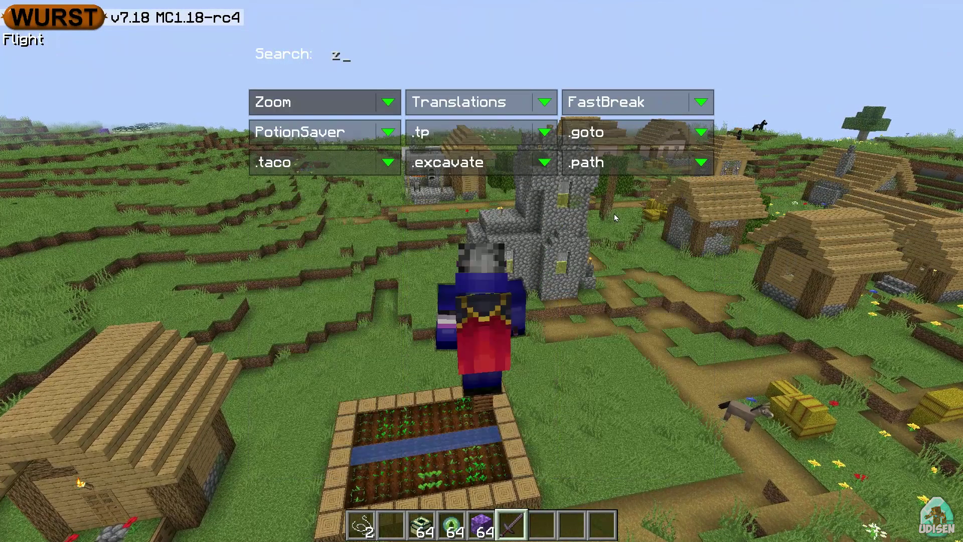
pyautogui.click(359, 107)
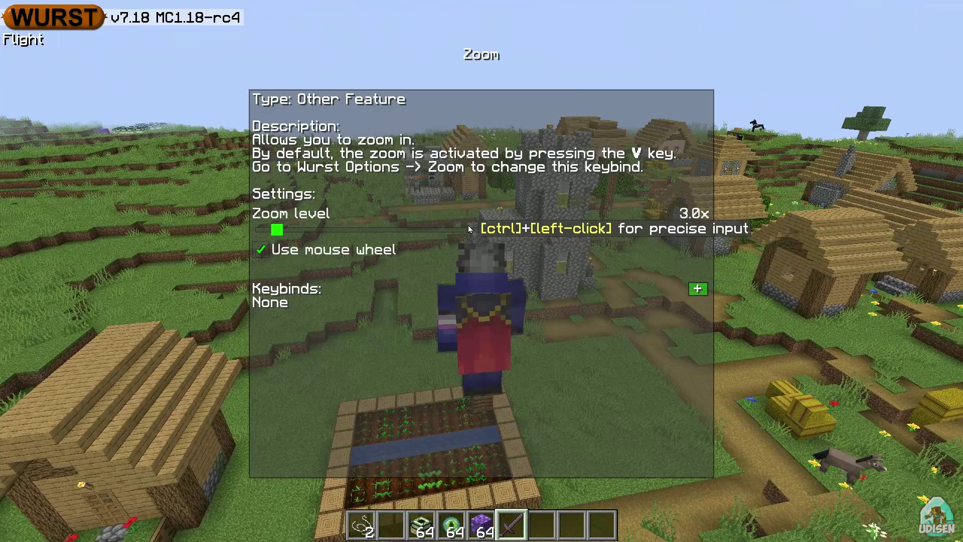
pyautogui.press('Escape')
pyautogui.press('Escape')
pyautogui.scroll(1, 481, 271)
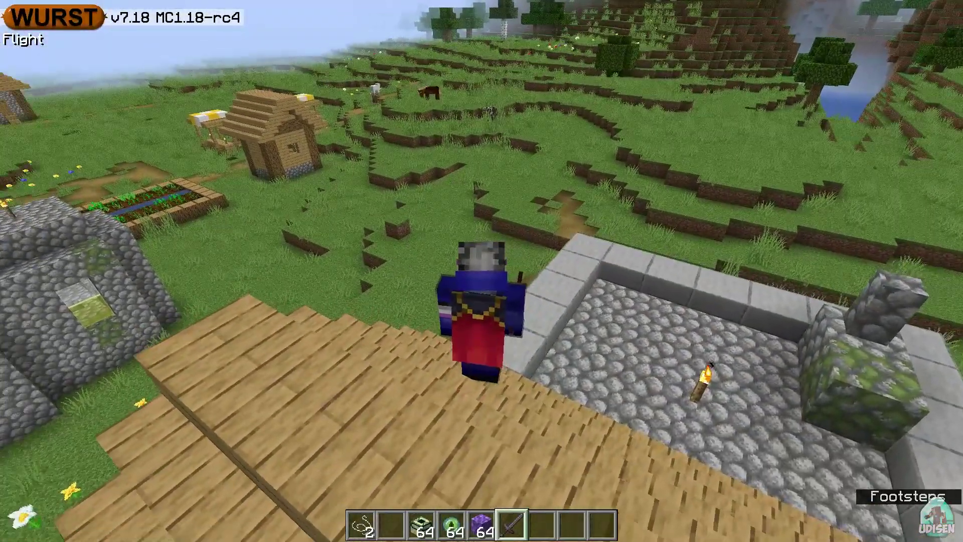
# Search 'automin' in the Navigator, enable AutoMine, and close the list
pyautogui.press('alt')
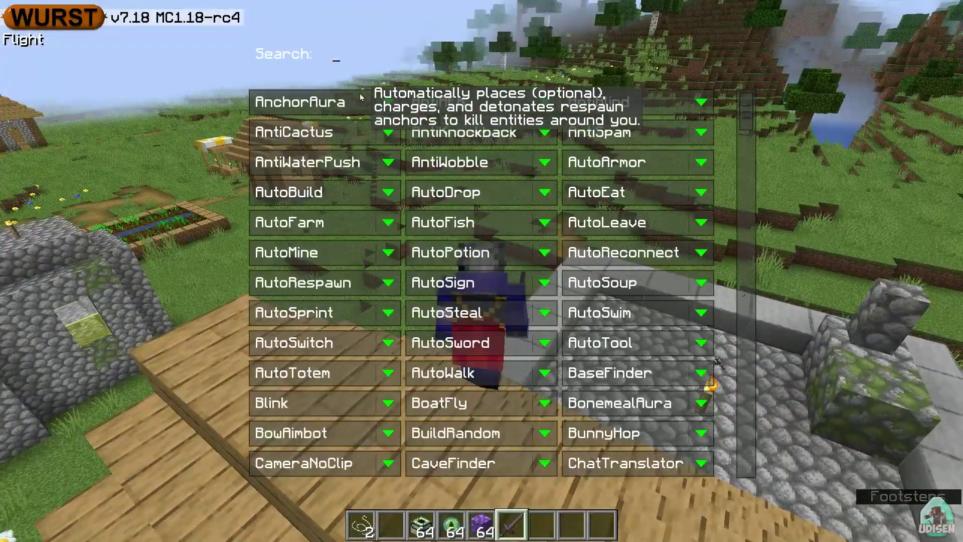
pyautogui.write('ba')
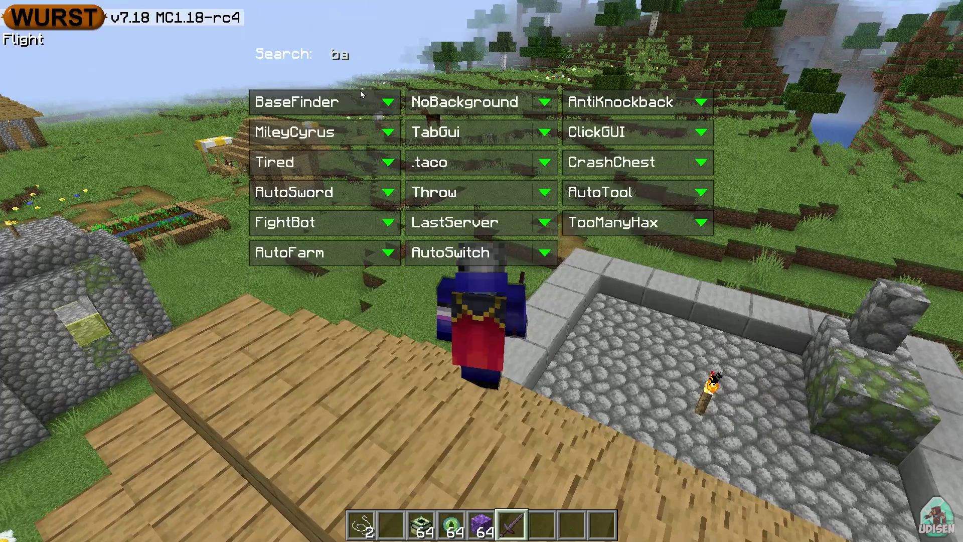
pyautogui.press('BackSpace')
pyautogui.press('BackSpace')
pyautogui.write('au')
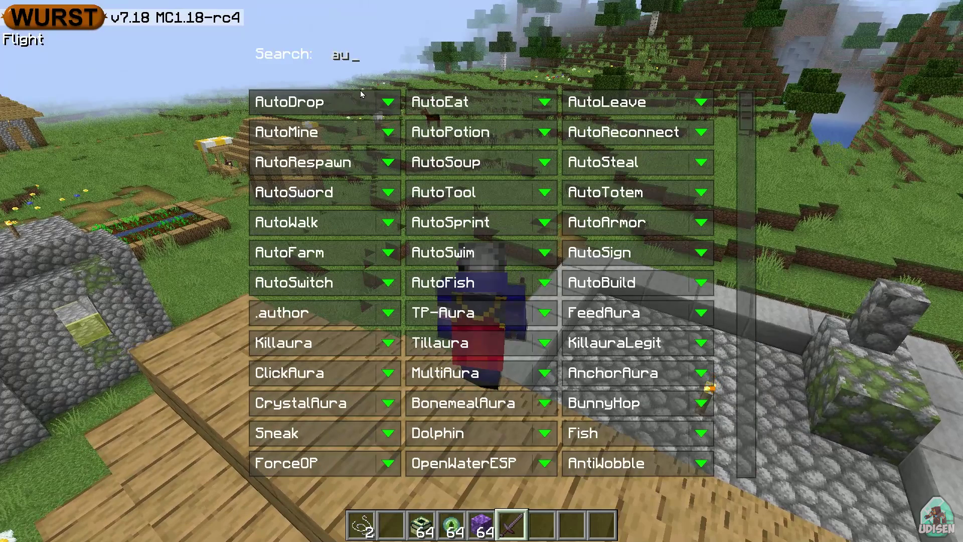
pyautogui.write('tomin')
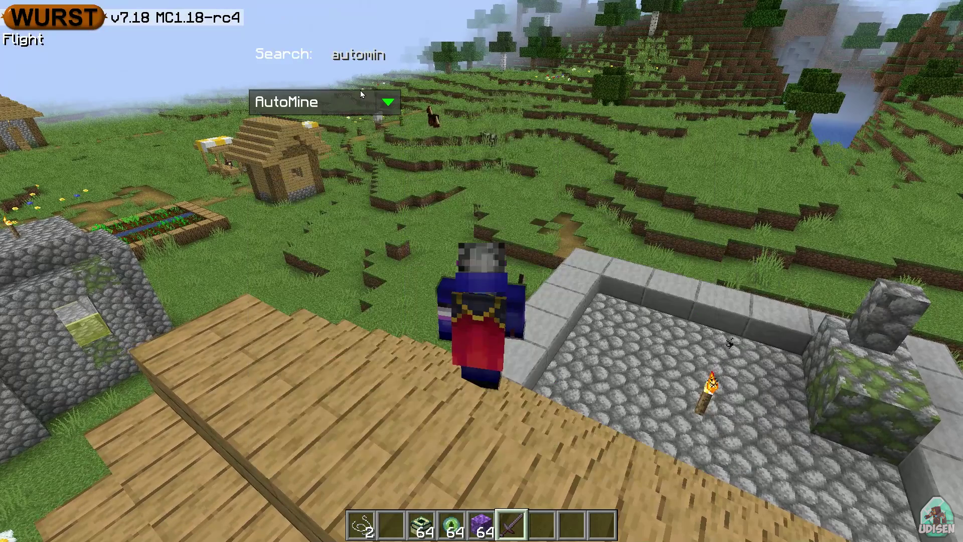
pyautogui.click(382, 104)
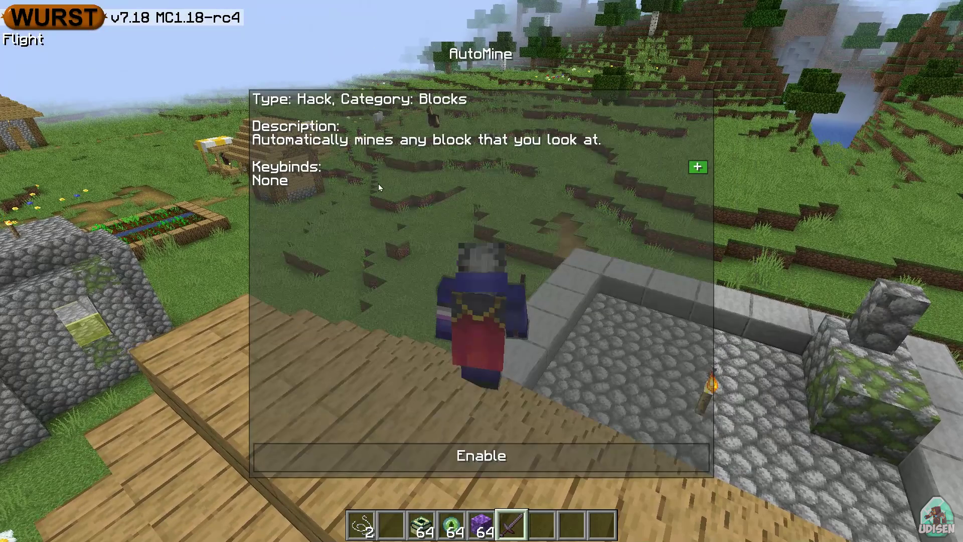
pyautogui.click(506, 456)
pyautogui.click(487, 456)
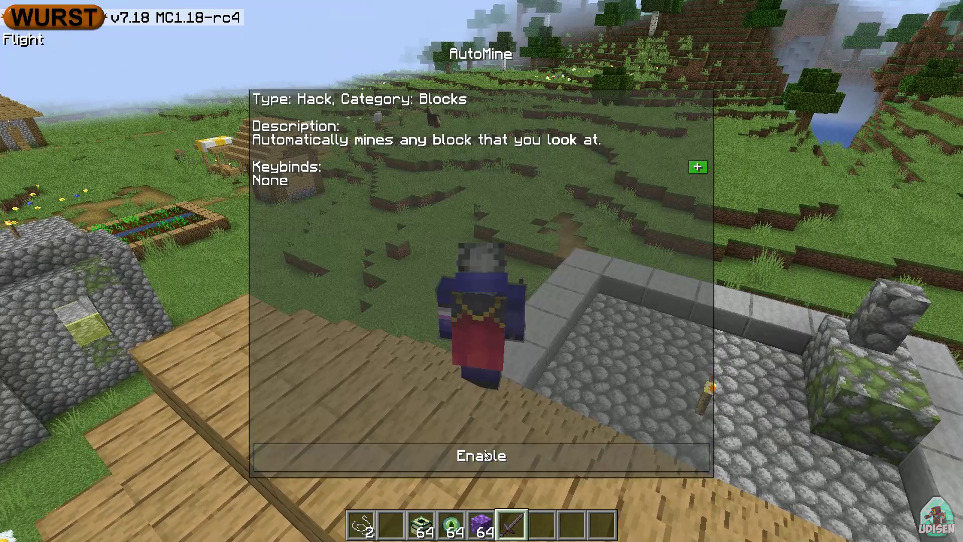
pyautogui.click(487, 456)
pyautogui.press('Escape')
pyautogui.press('Escape')
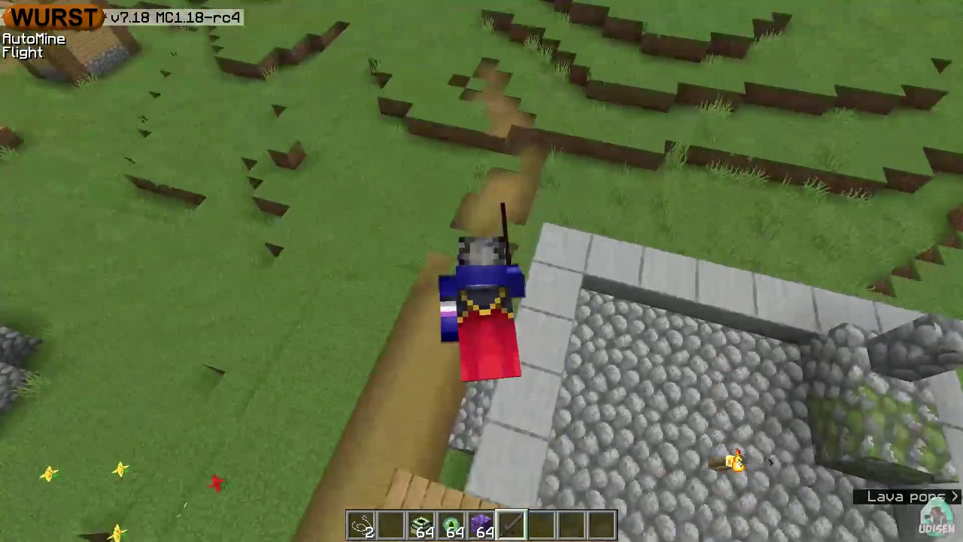
# Place a Netherite Pickaxe from the Tools tab into hotbar slot 7 and hold it
pyautogui.press('e')
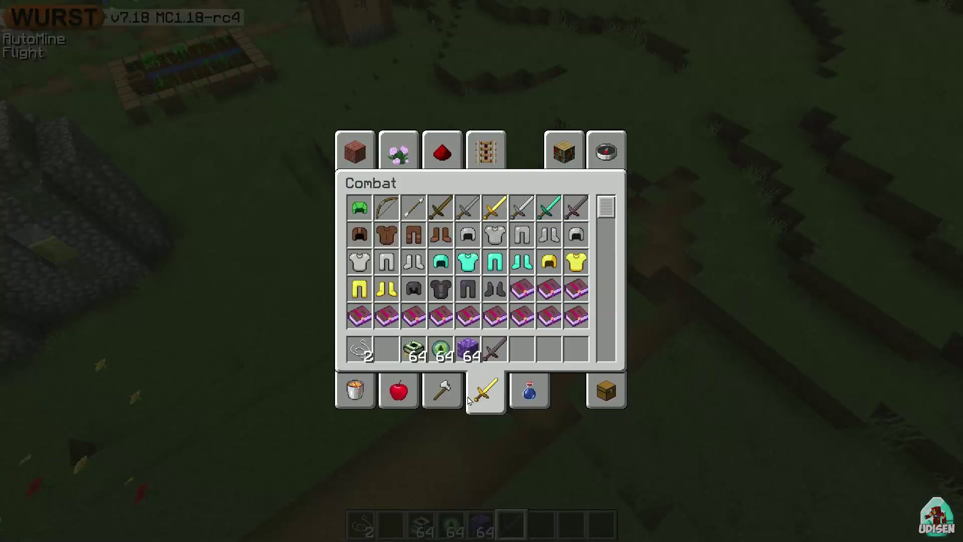
pyautogui.click(441, 391)
pyautogui.click(481, 266)
pyautogui.click(523, 347)
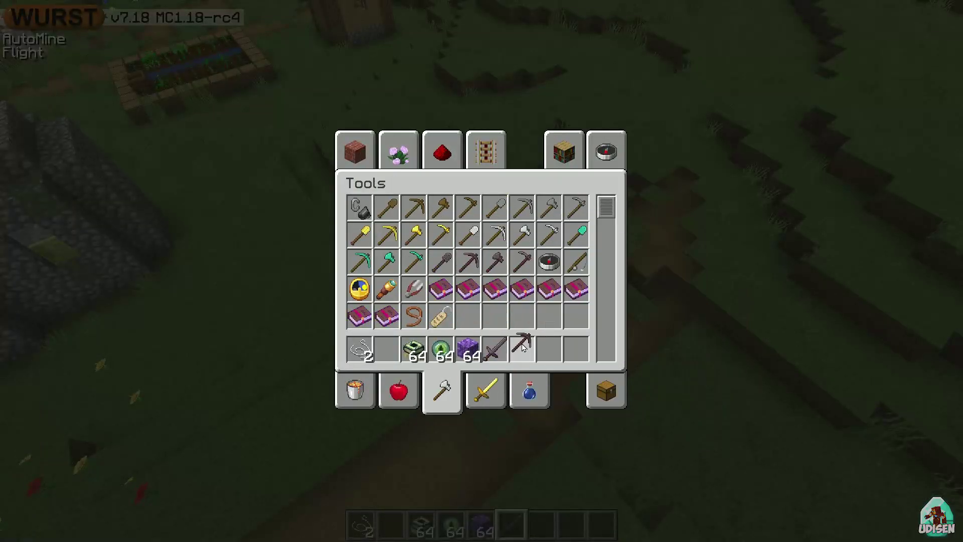
pyautogui.press('e')
pyautogui.press('7')
# Fly down the slope and across the river to the stone cliff face
pyautogui.press('w')
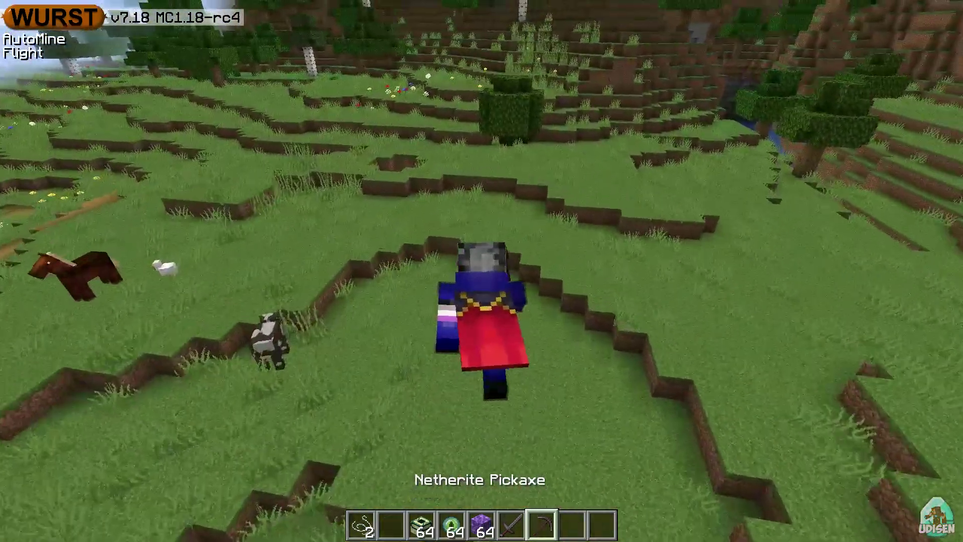
pyautogui.press('w')
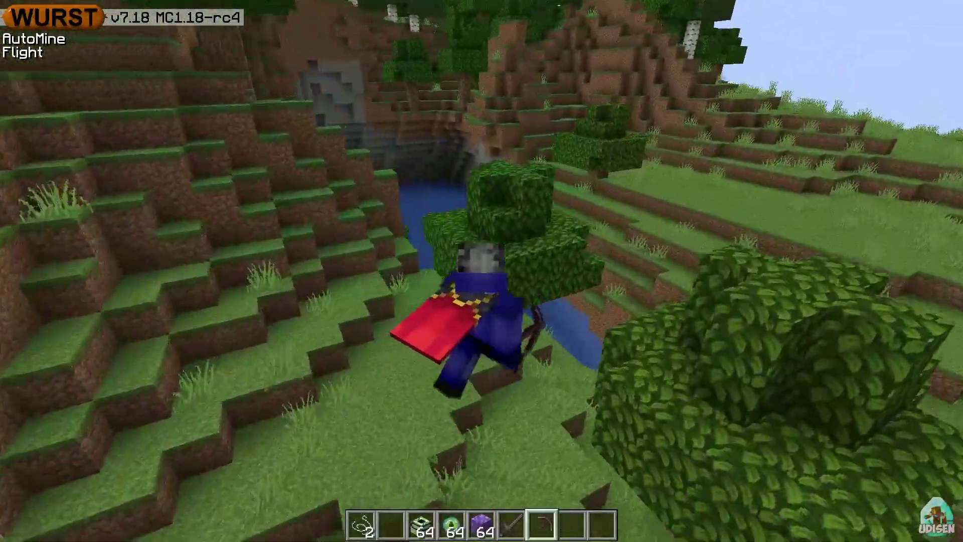
pyautogui.press('w')
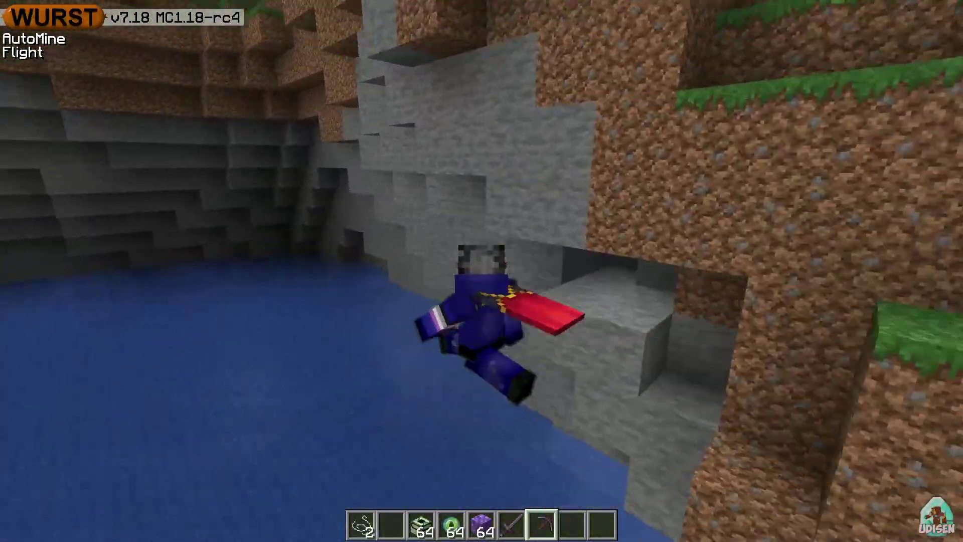
pyautogui.press('w')
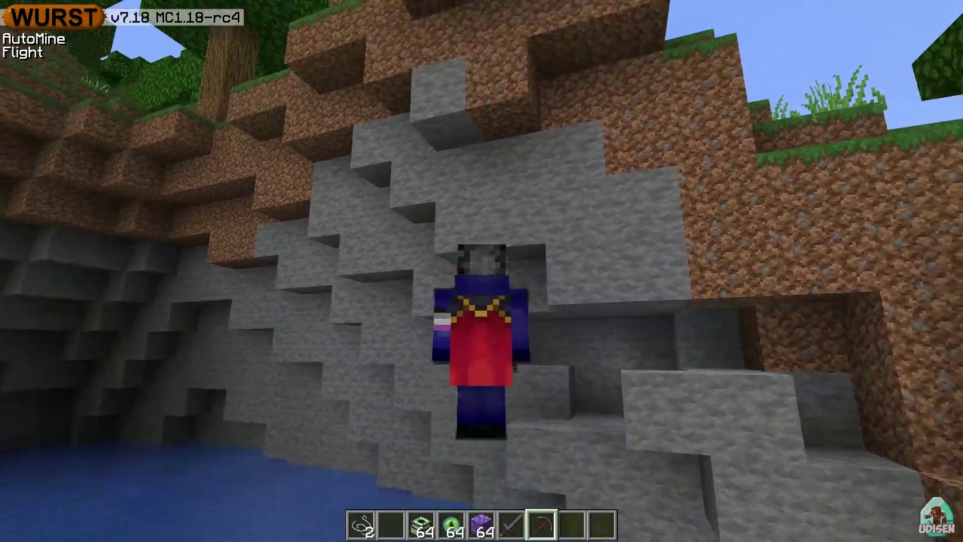
pyautogui.press('w')
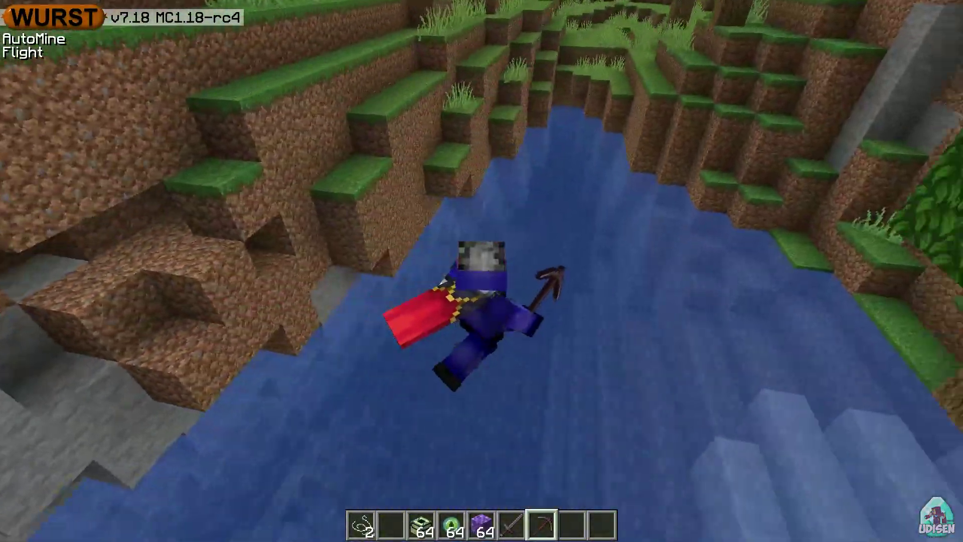